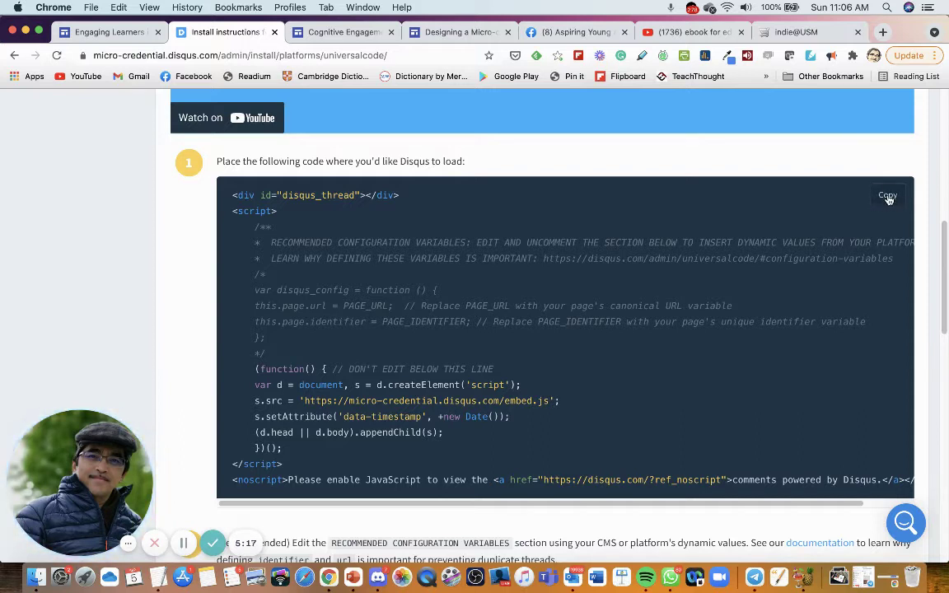
# Step: Copy the Disqus universal embed code from the first install instruction
pyautogui.click(888, 197)
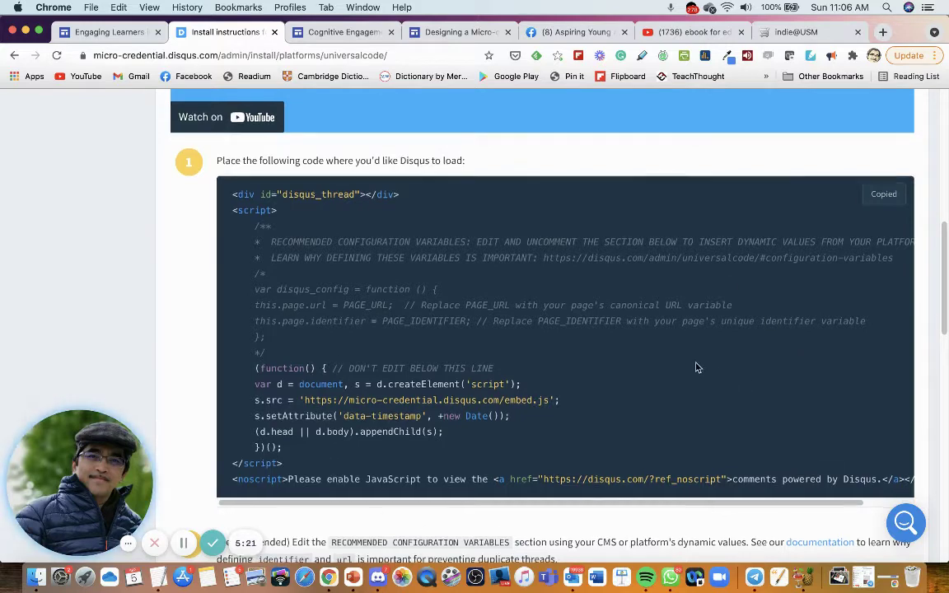
pyautogui.scroll(-3, 597, 346)
pyautogui.scroll(3, 532, 258)
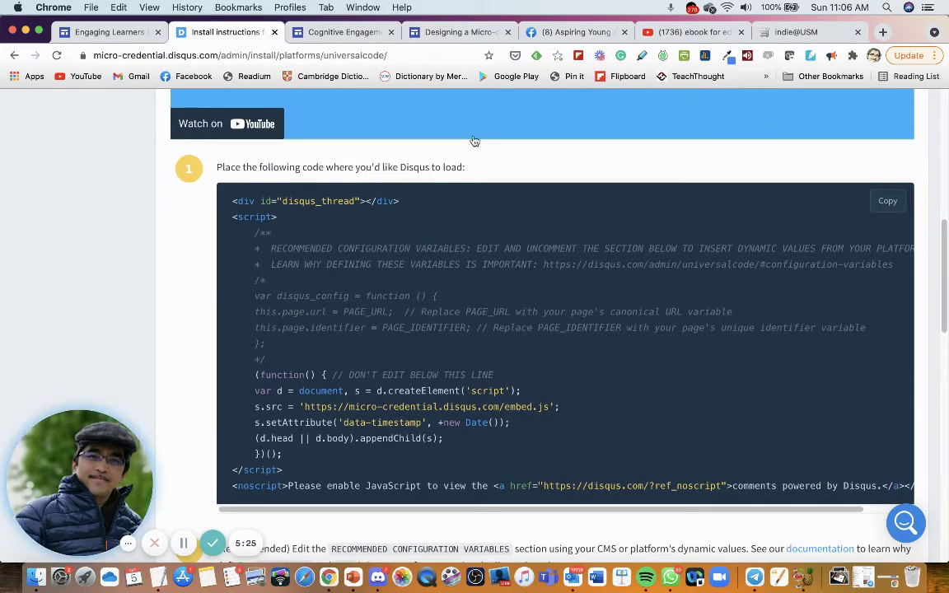
# Step: Switch to the Designing a Micro-credential Program site and open its home page for editing
pyautogui.click(458, 33)
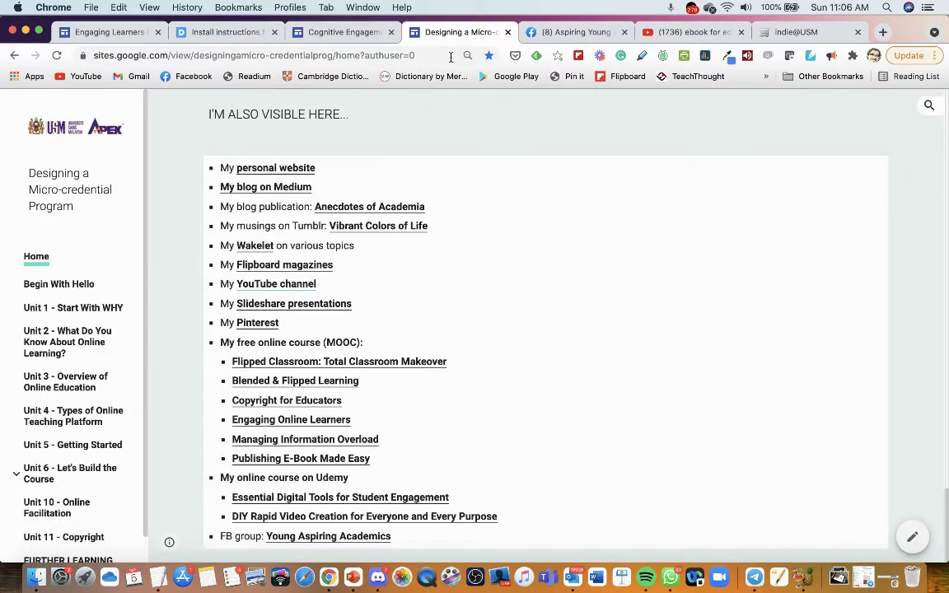
pyautogui.scroll(20, 664, 300)
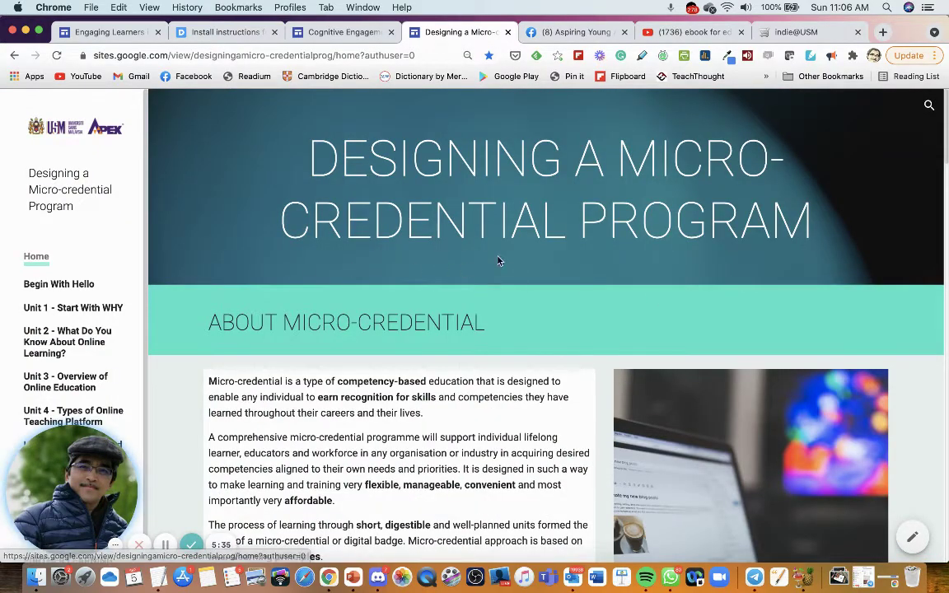
pyautogui.scroll(-20, 521, 291)
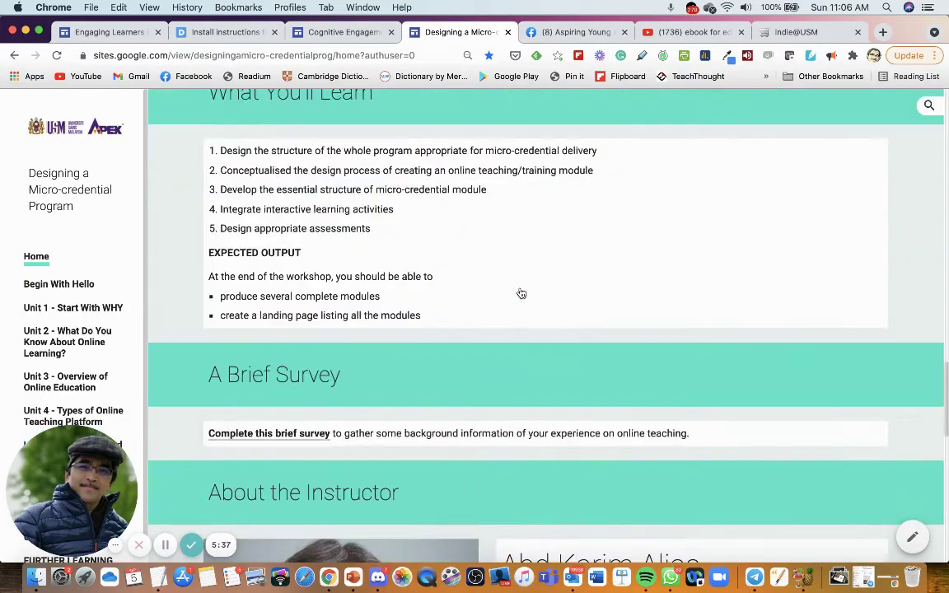
pyautogui.scroll(20, 792, 445)
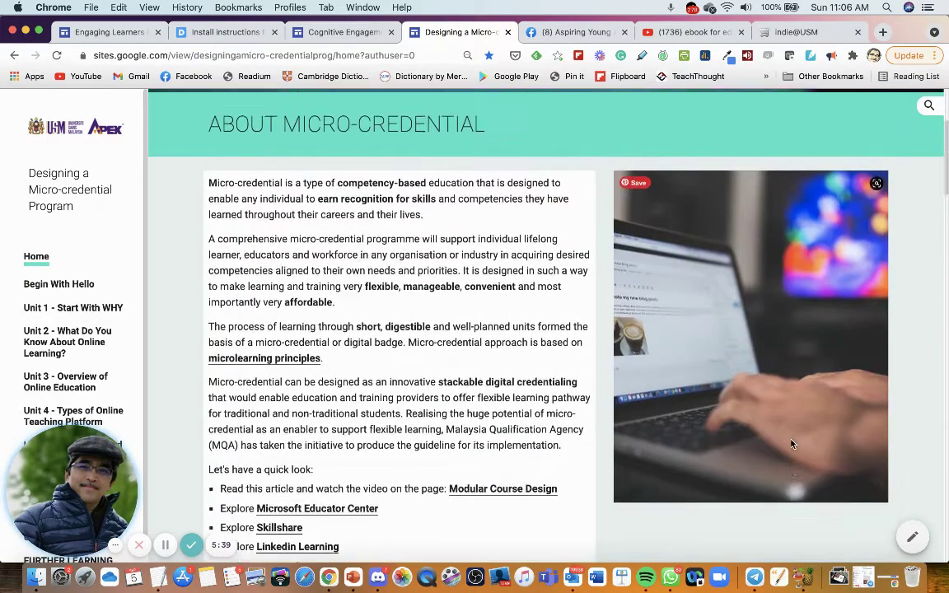
pyautogui.scroll(-3, 791, 443)
pyautogui.scroll(-1, 912, 519)
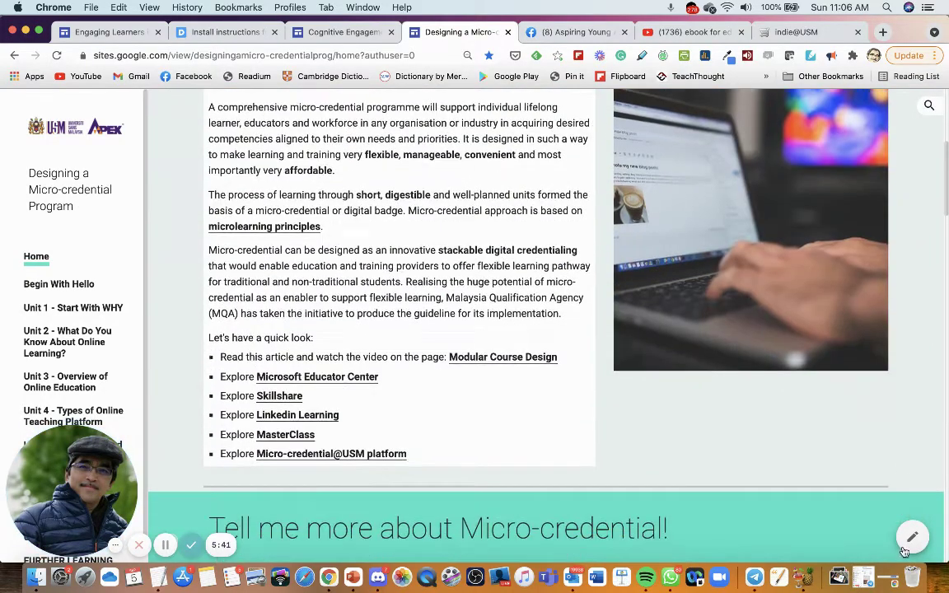
pyautogui.click(914, 540)
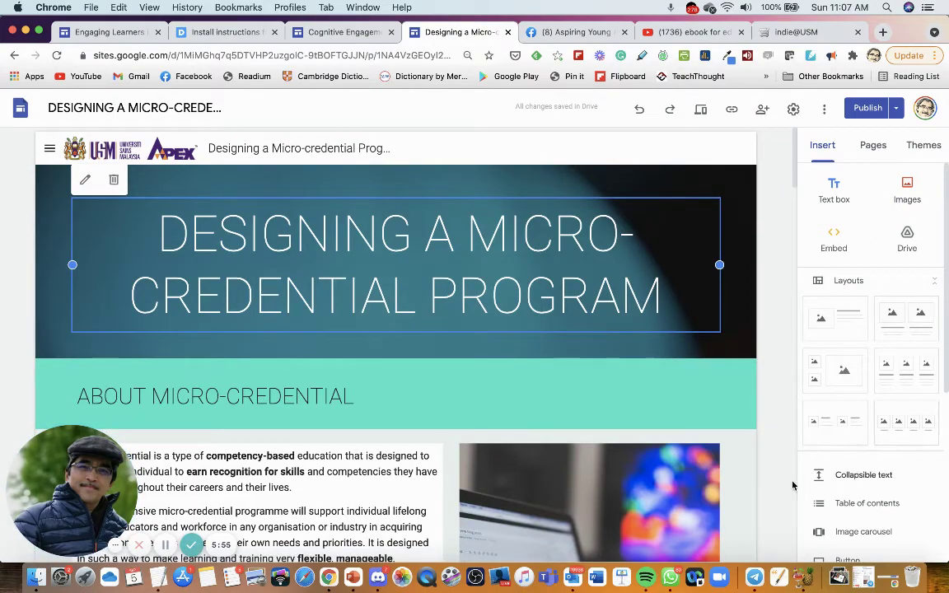
pyautogui.scroll(-20, 783, 481)
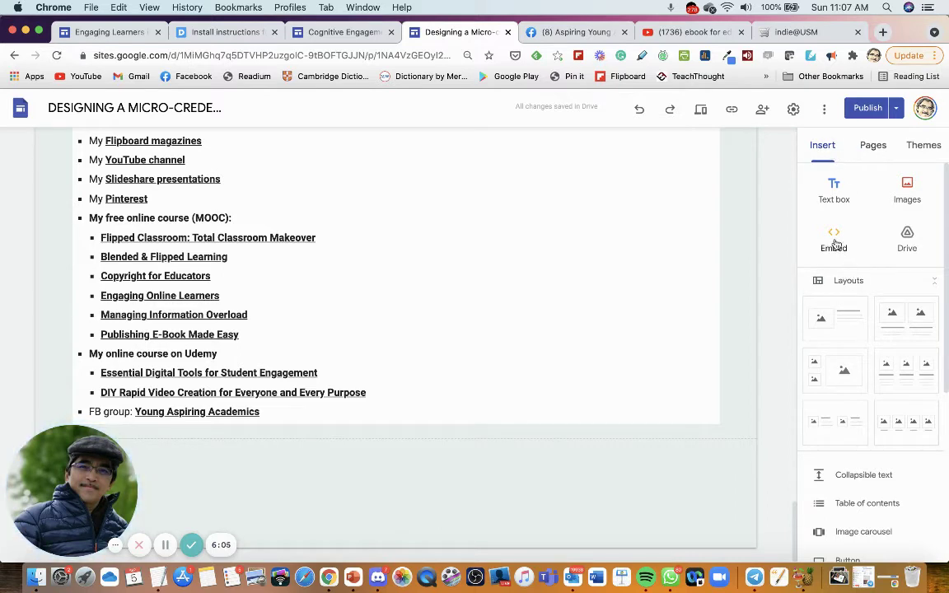
pyautogui.doubleClick(395, 468)
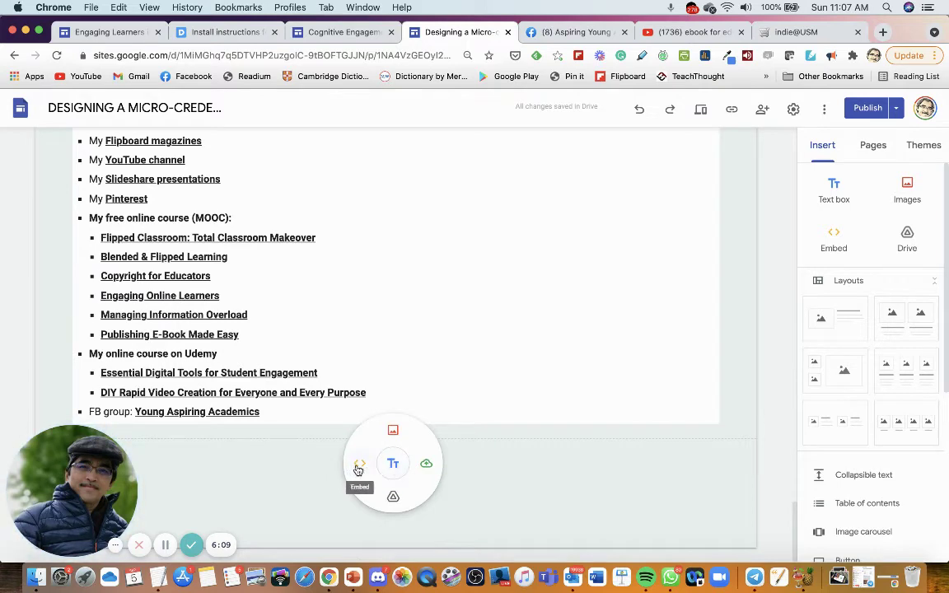
pyautogui.click(361, 466)
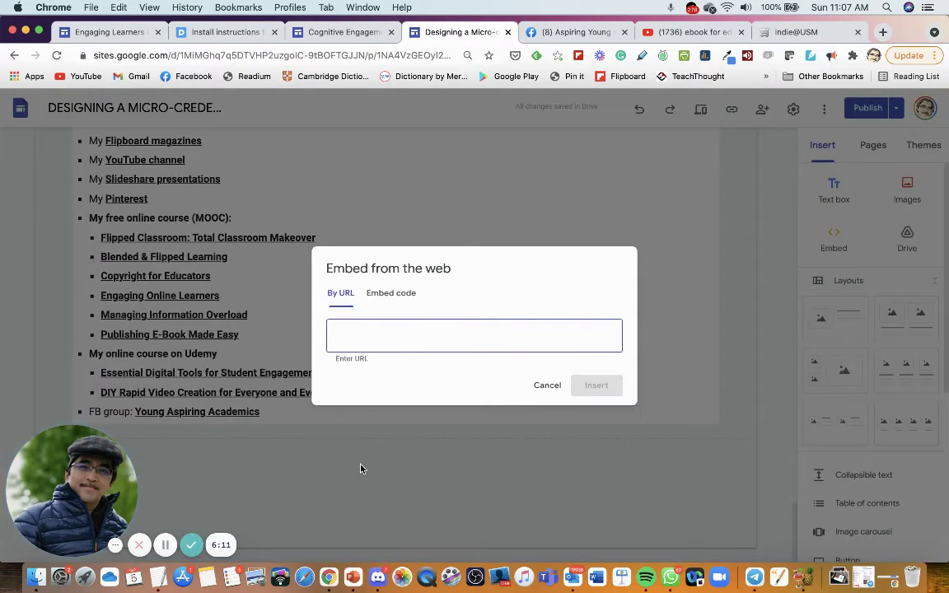
pyautogui.click(401, 295)
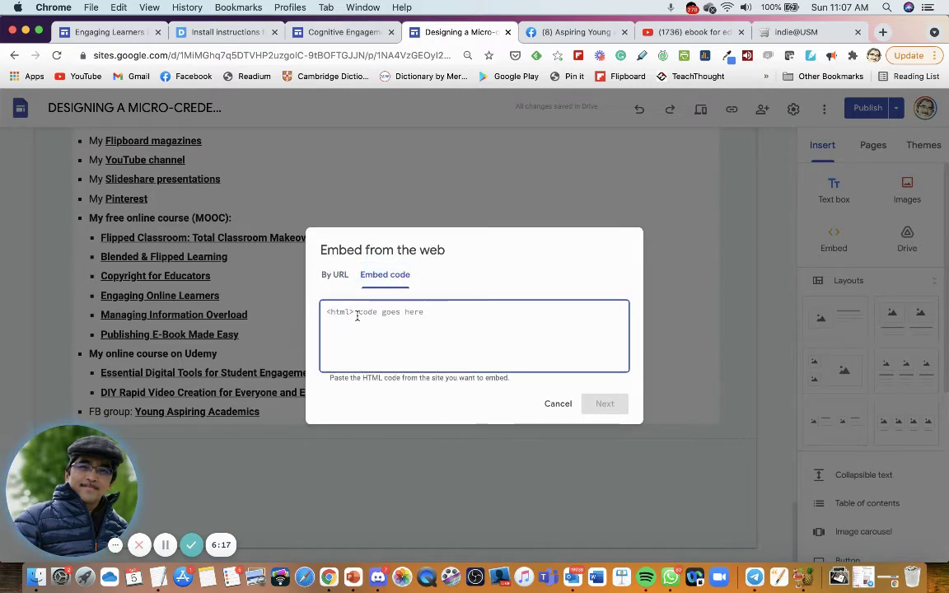
pyautogui.press('super+v')
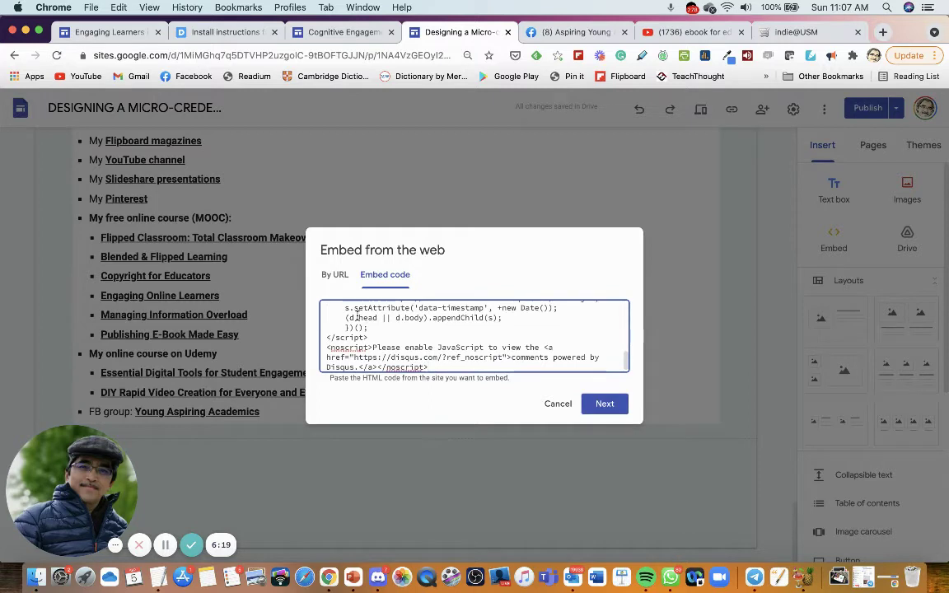
pyautogui.click(607, 405)
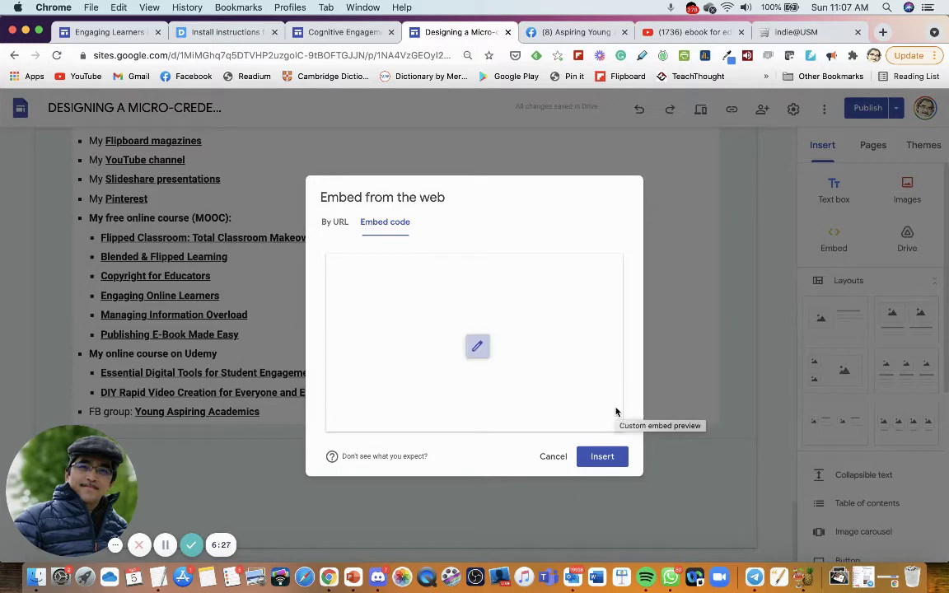
pyautogui.click(552, 457)
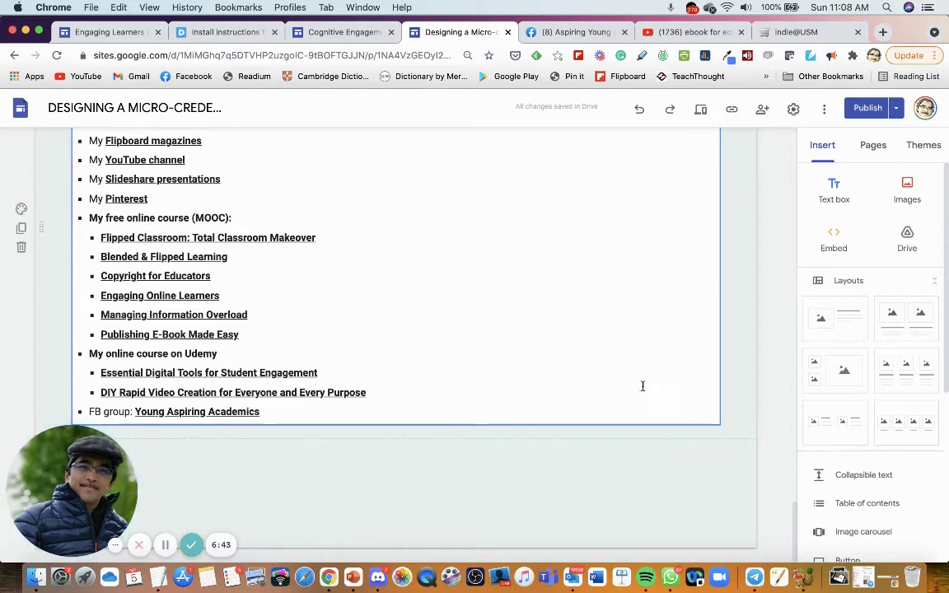
# Step: Copy the published link of the Designing a Micro-credential Program site
pyautogui.click(732, 115)
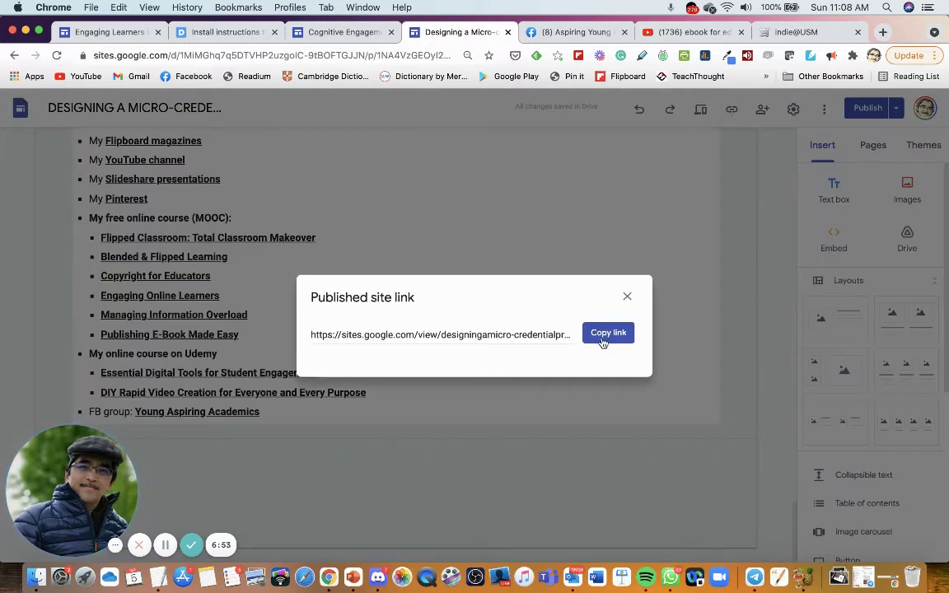
pyautogui.click(605, 340)
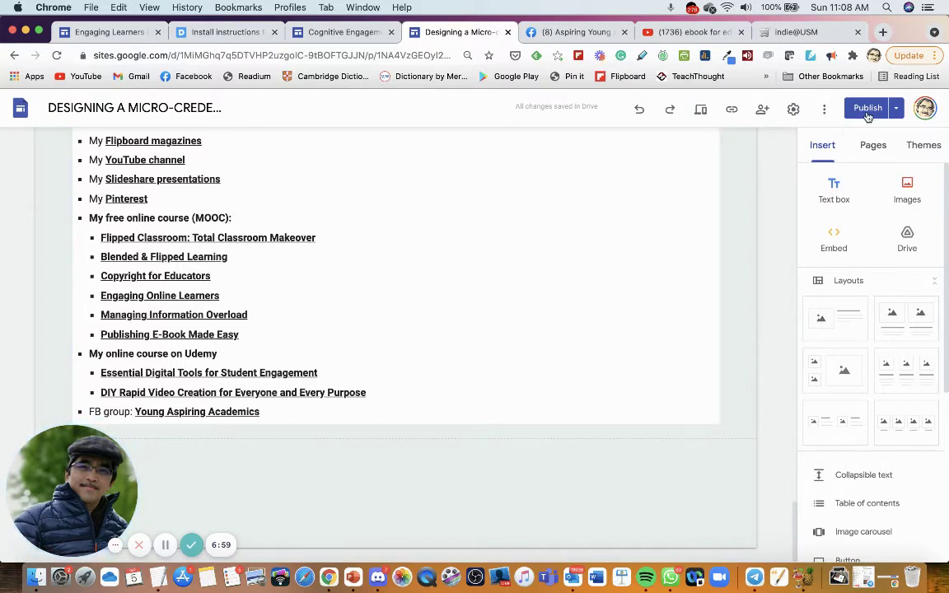
pyautogui.click(733, 112)
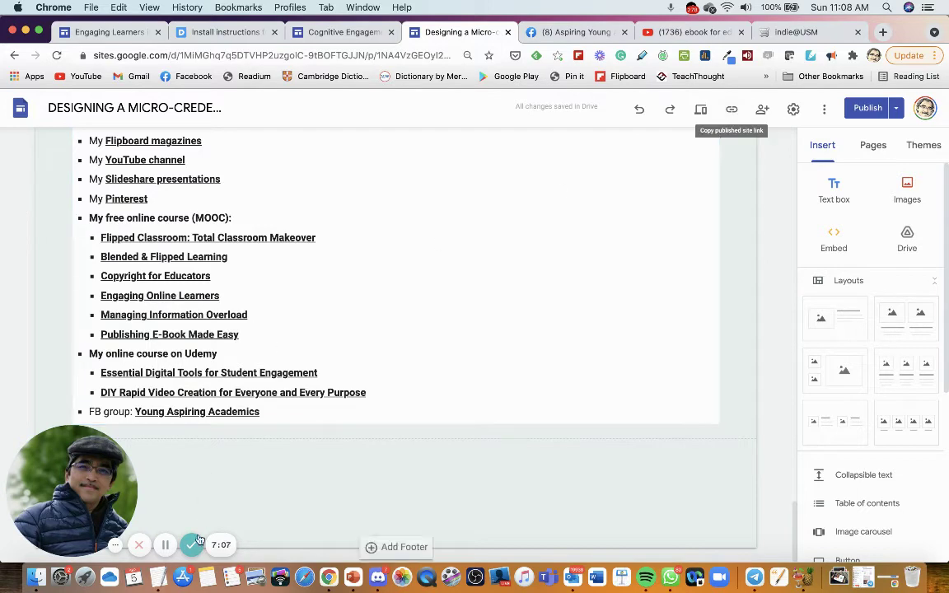
# Step: Switch to TextEdit and paste the published site link a few lines below the cognitiveengagement/ebook link in the Untitled 10 note
pyautogui.click(158, 577)
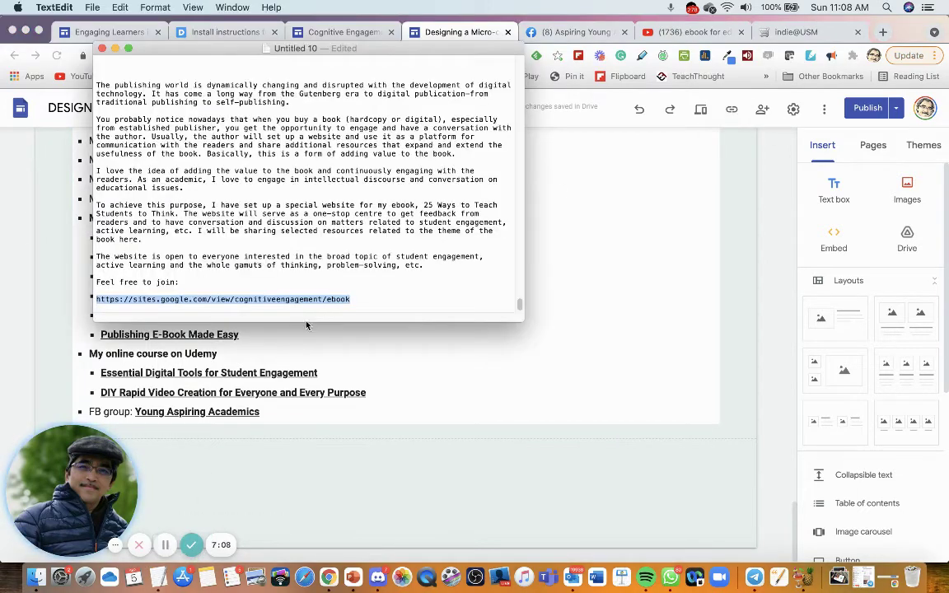
pyautogui.click(406, 299)
pyautogui.press('Return')
pyautogui.press('Return')
pyautogui.press('Return')
pyautogui.press('Return')
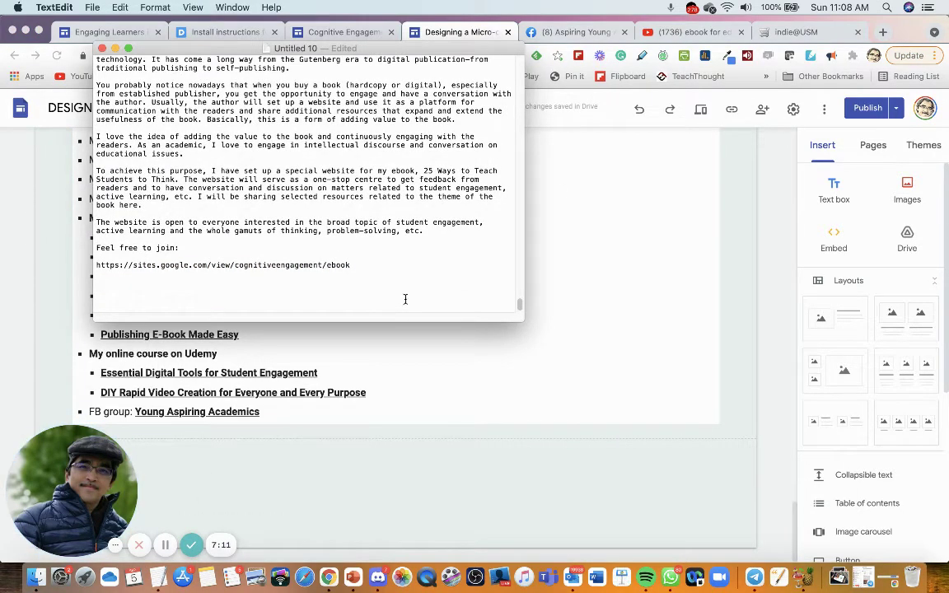
pyautogui.press('super+v')
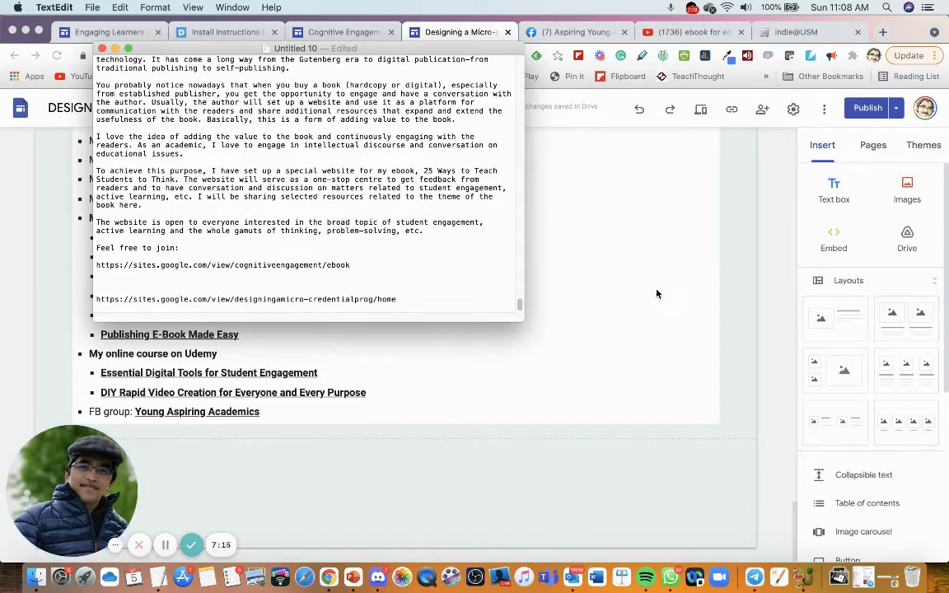
# Step: Return to the Disqus install instructions in Chrome and copy the universal embed code
pyautogui.click(721, 262)
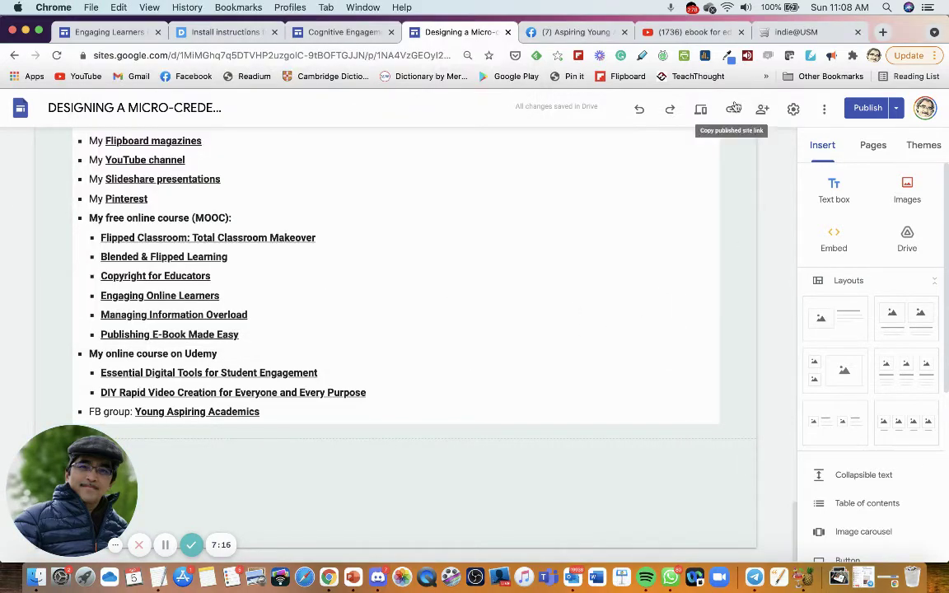
pyautogui.click(221, 35)
pyautogui.click(888, 202)
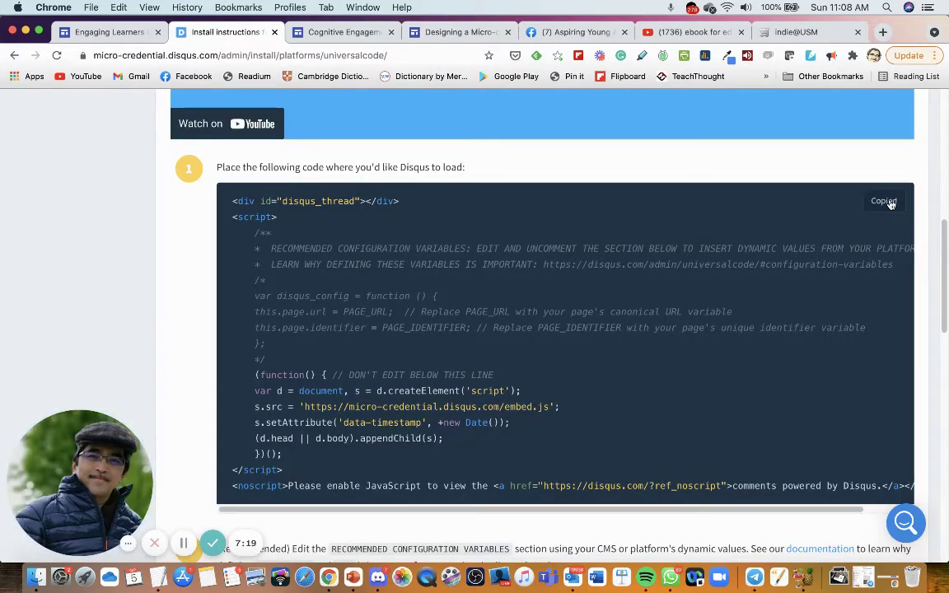
# Step: Start a web embed in the empty area at the end of the micro-credential home page and paste the Disqus code as embed code
pyautogui.click(363, 33)
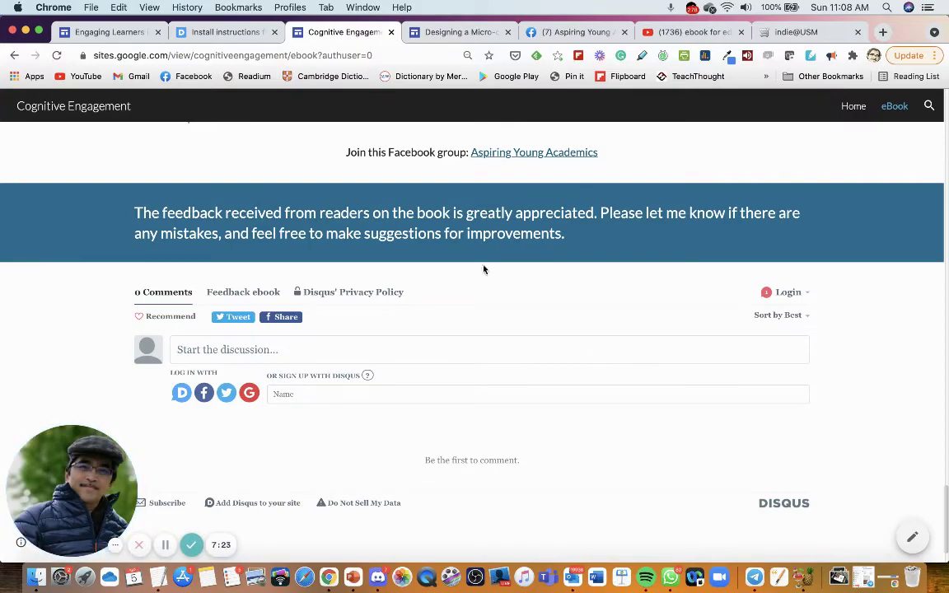
pyautogui.click(452, 33)
pyautogui.scroll(-10, 756, 371)
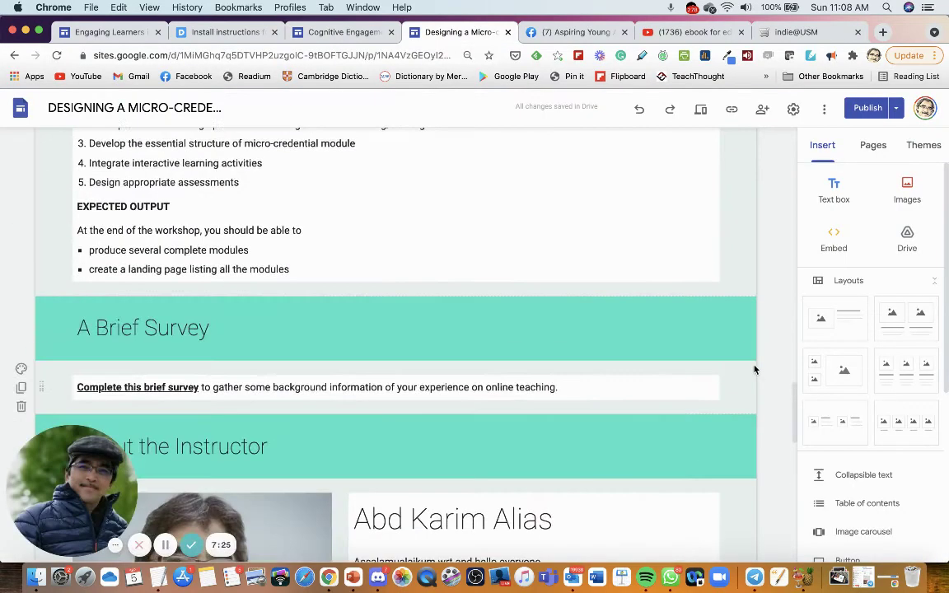
pyautogui.scroll(10, 754, 370)
pyautogui.scroll(-2, 750, 371)
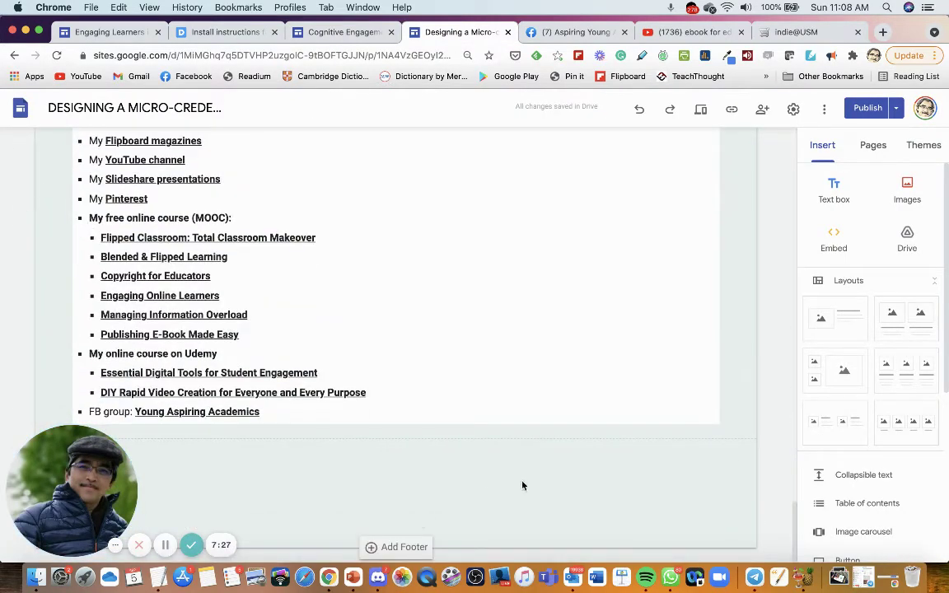
pyautogui.moveTo(439, 478)
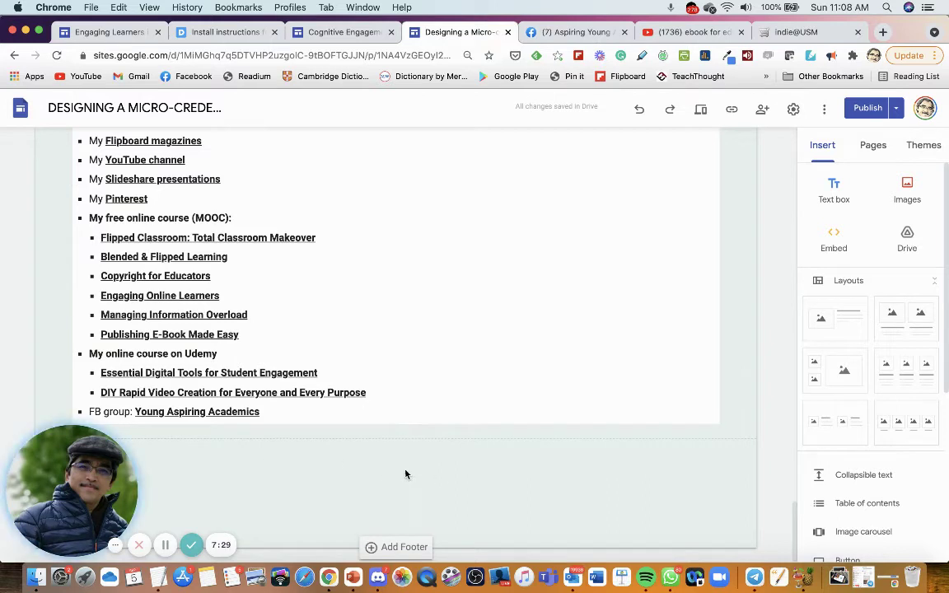
pyautogui.doubleClick(359, 466)
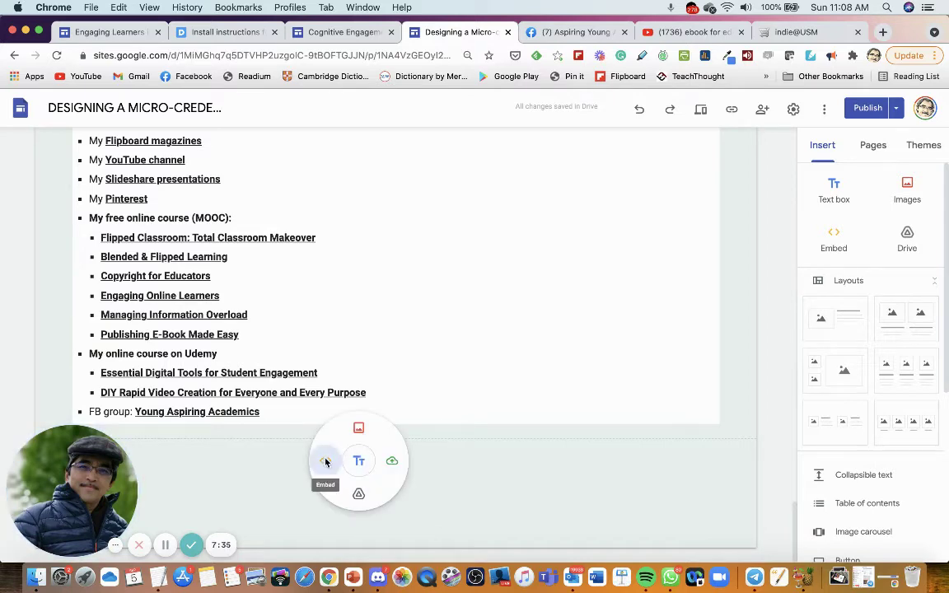
pyautogui.click(324, 460)
pyautogui.click(392, 293)
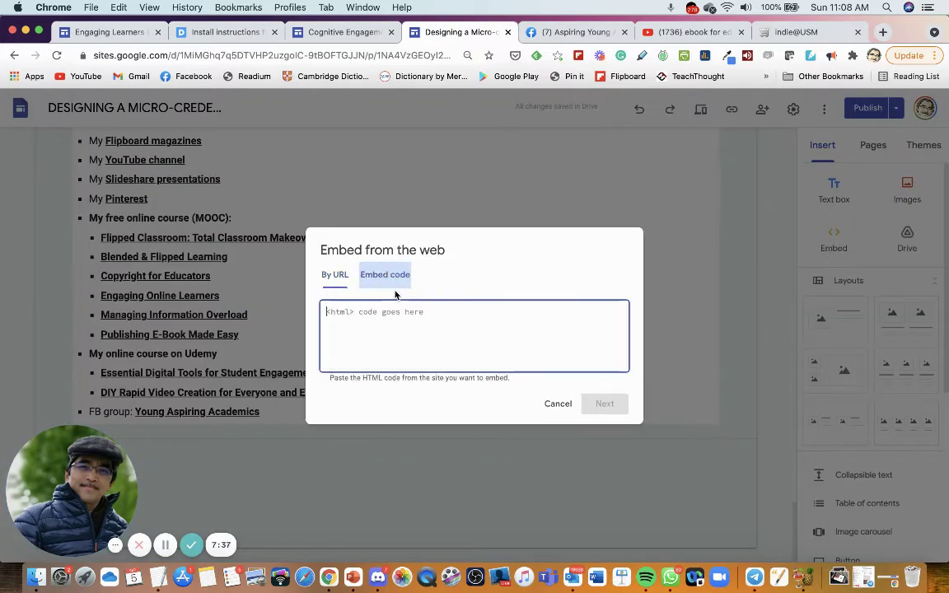
pyautogui.press('super+v')
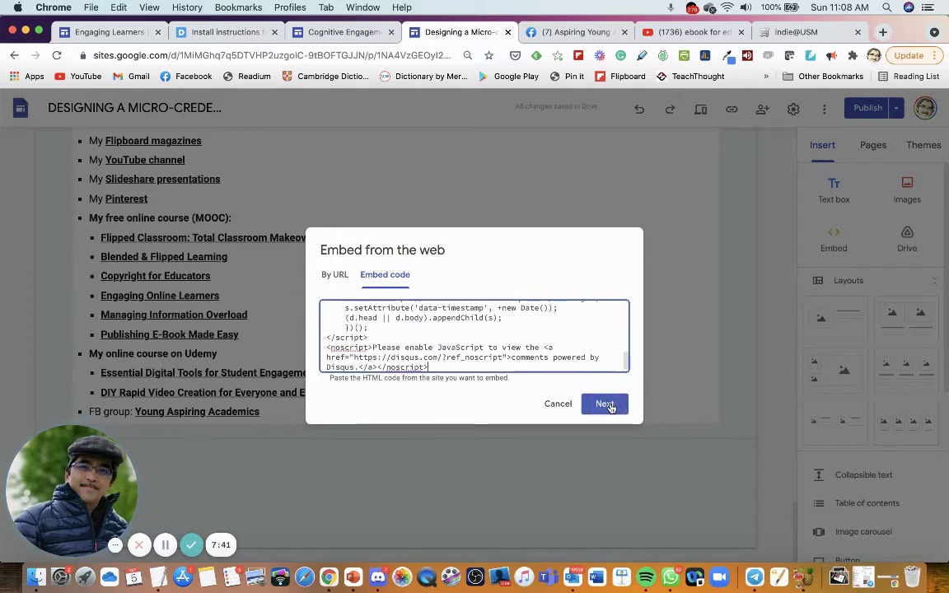
# Step: Examine the pasted Disqus code for the recommended configuration variables, including the page URL and page identifier lines
pyautogui.scroll(10, 543, 336)
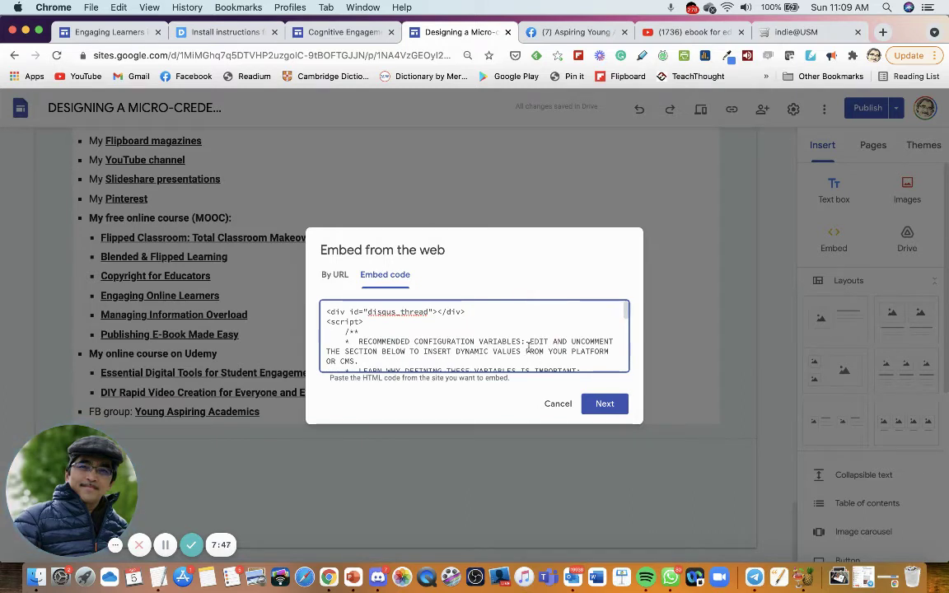
pyautogui.scroll(-10, 492, 340)
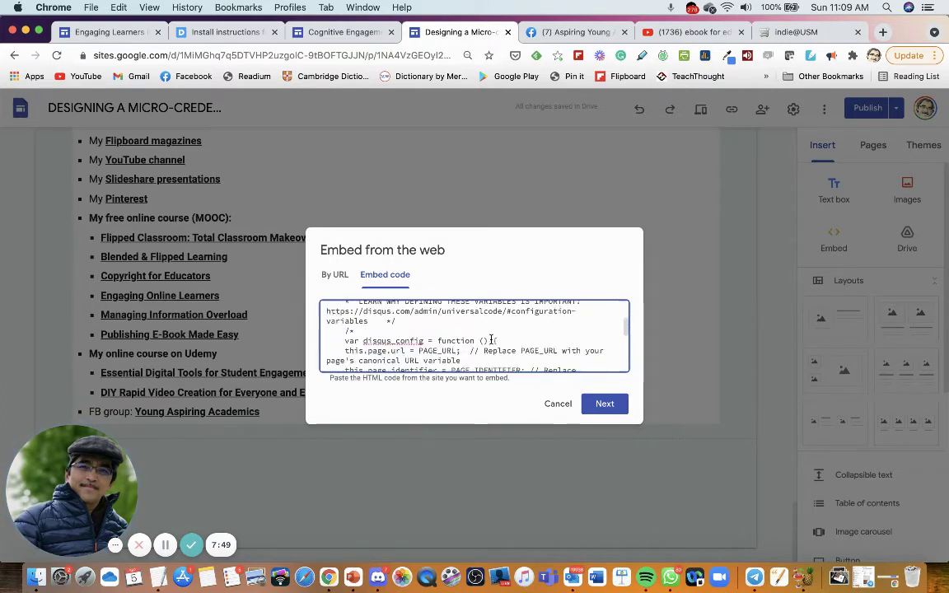
pyautogui.scroll(10, 491, 339)
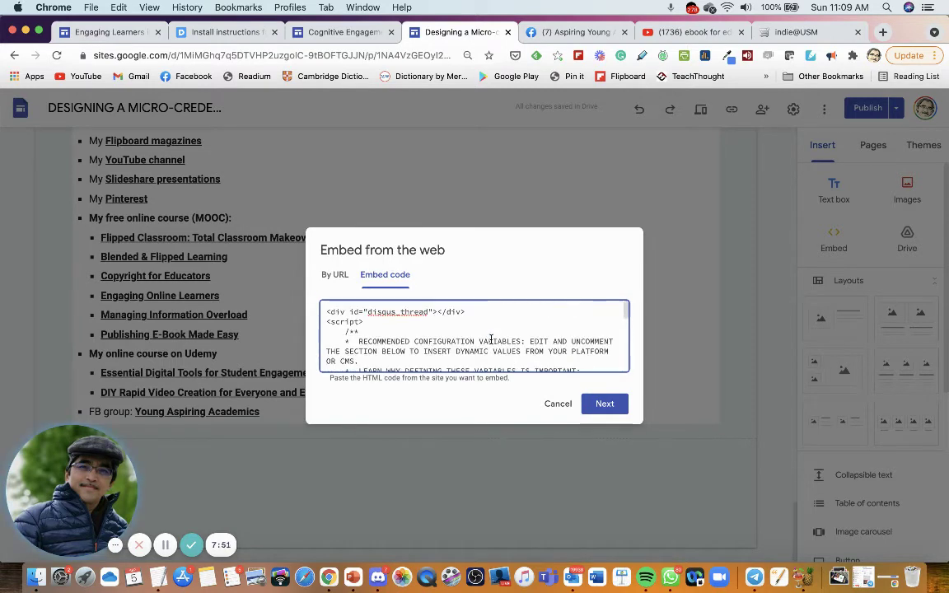
pyautogui.scroll(-10, 491, 340)
pyautogui.scroll(10, 492, 340)
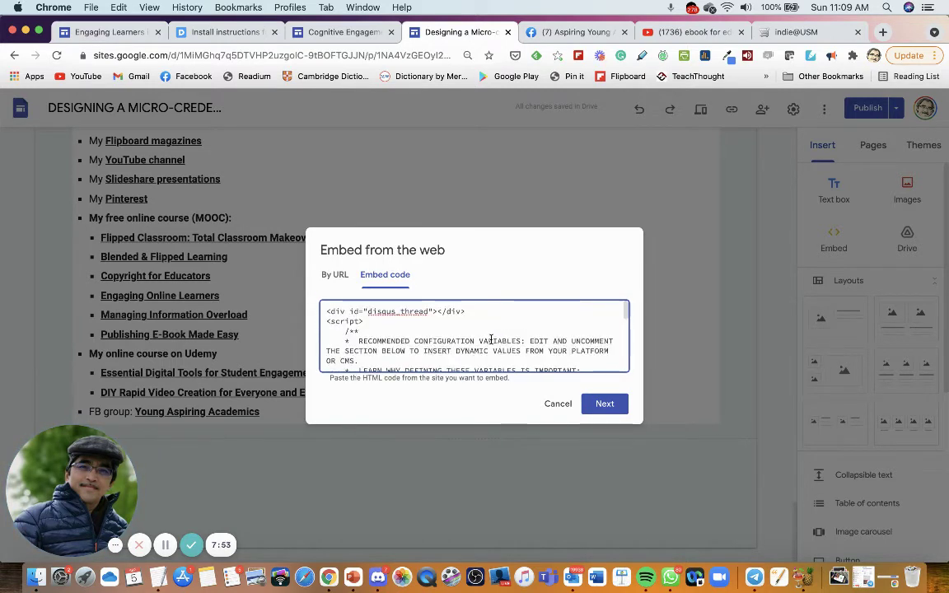
pyautogui.scroll(-5, 491, 340)
pyautogui.scroll(5, 492, 340)
pyautogui.scroll(-1, 491, 340)
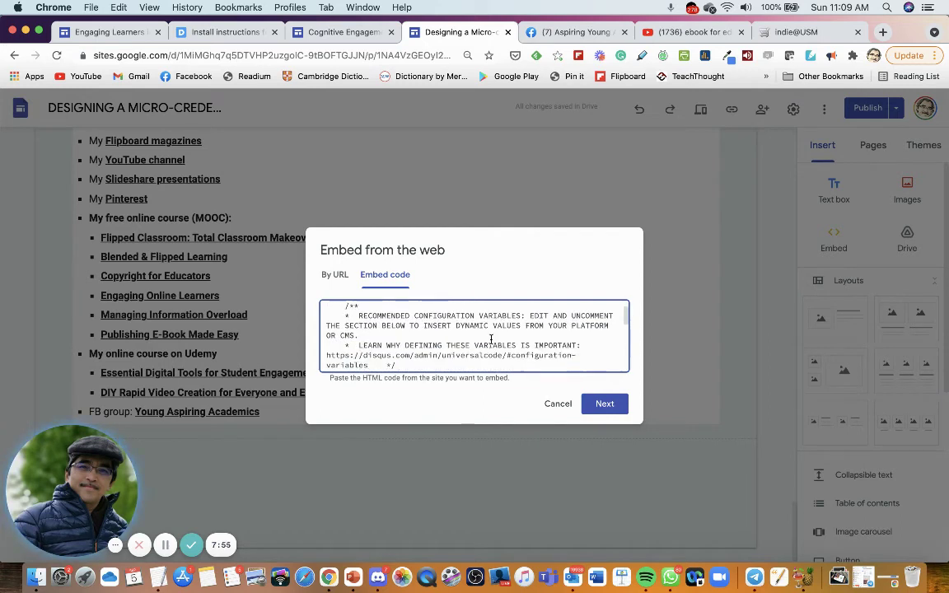
# Step: Delete the recommended configuration comment block and the opening /* above the disqus_config function in the pasted Disqus code
pyautogui.scroll(-3, 491, 339)
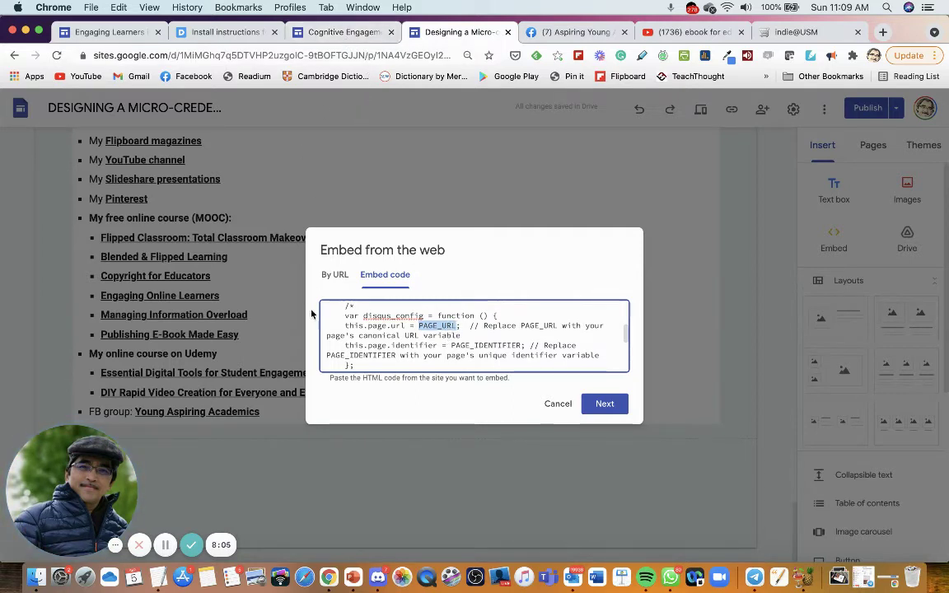
pyautogui.scroll(-1, 461, 336)
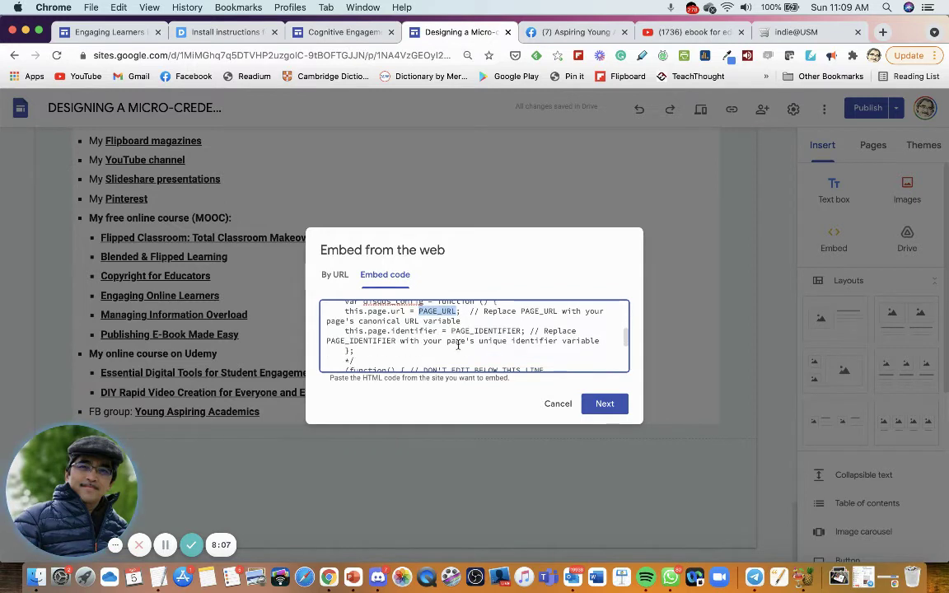
pyautogui.moveTo(452, 332); pyautogui.dragTo(497, 329)
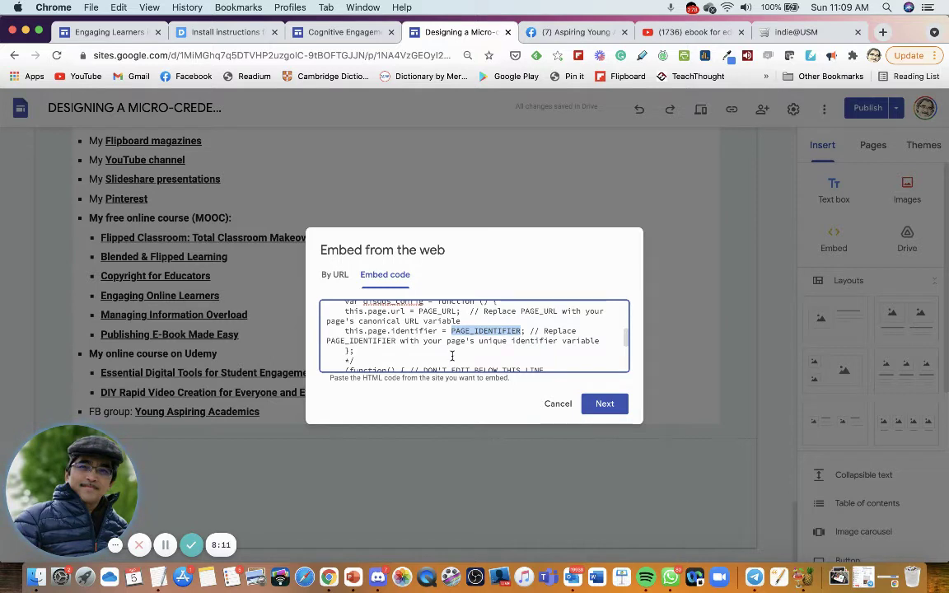
pyautogui.scroll(5, 427, 352)
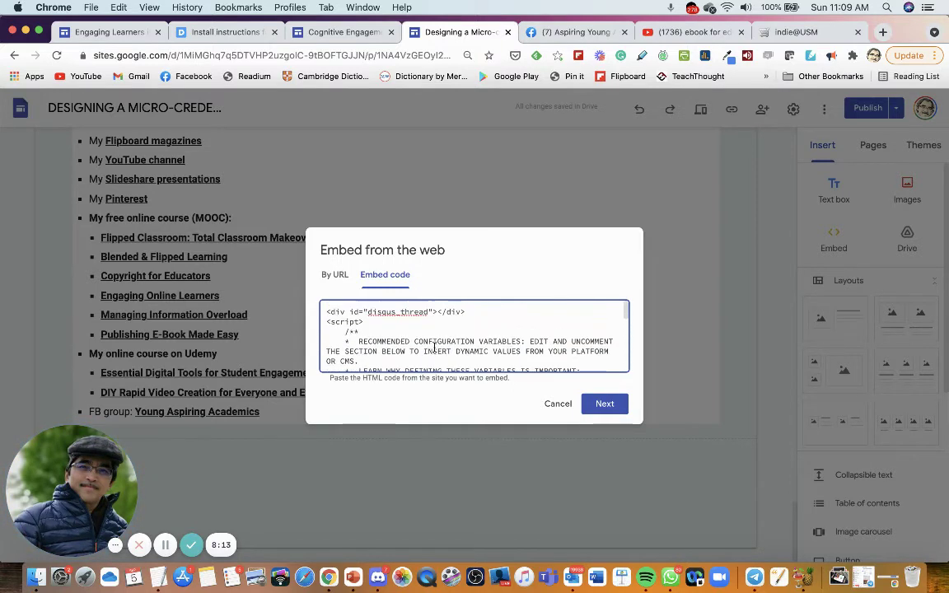
pyautogui.scroll(-2, 434, 349)
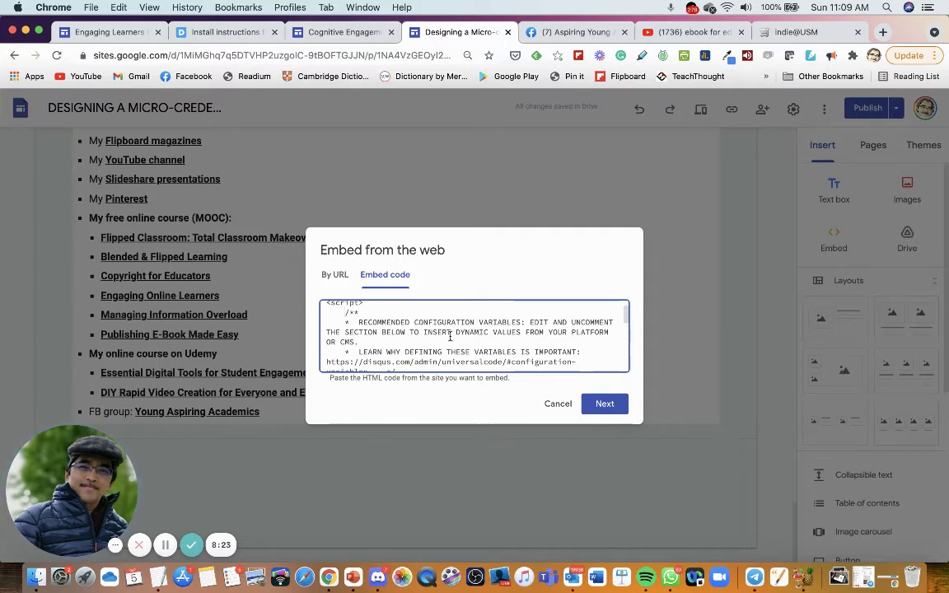
pyautogui.scroll(-1, 450, 336)
pyautogui.scroll(-3, 450, 336)
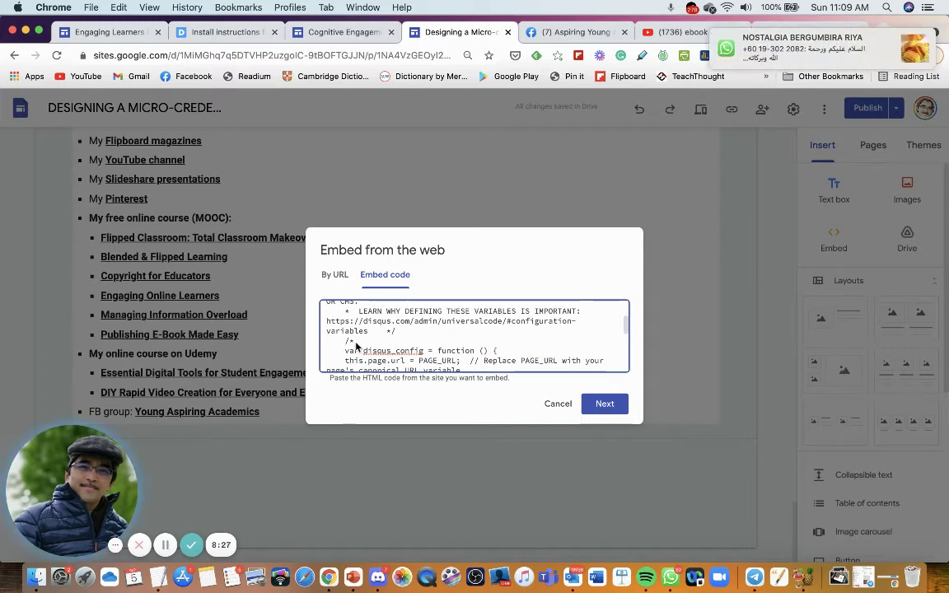
pyautogui.keyDown('shift'); pyautogui.click(355, 345); pyautogui.keyUp('shift')
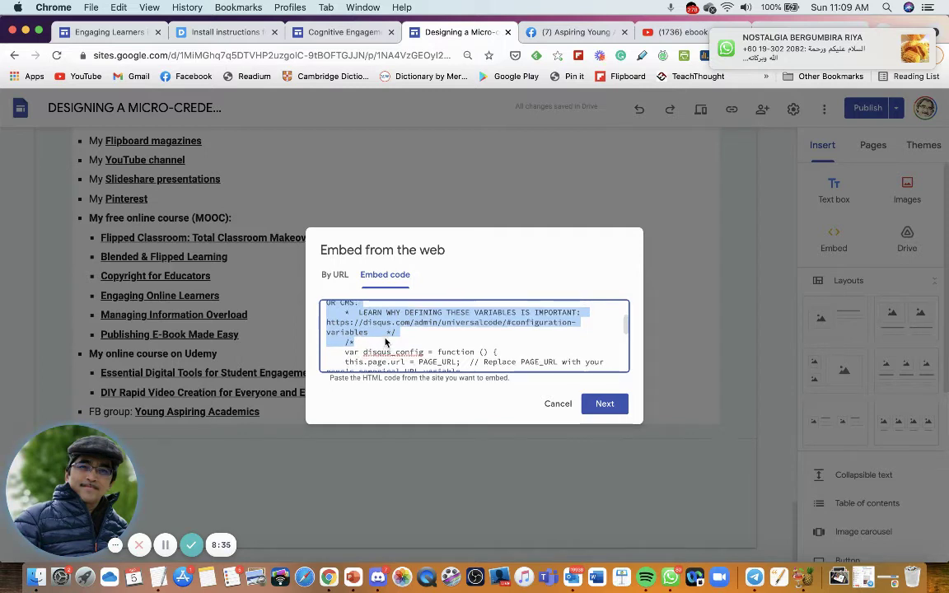
pyautogui.scroll(3, 377, 345)
pyautogui.scroll(-1, 384, 342)
pyautogui.scroll(-2, 385, 341)
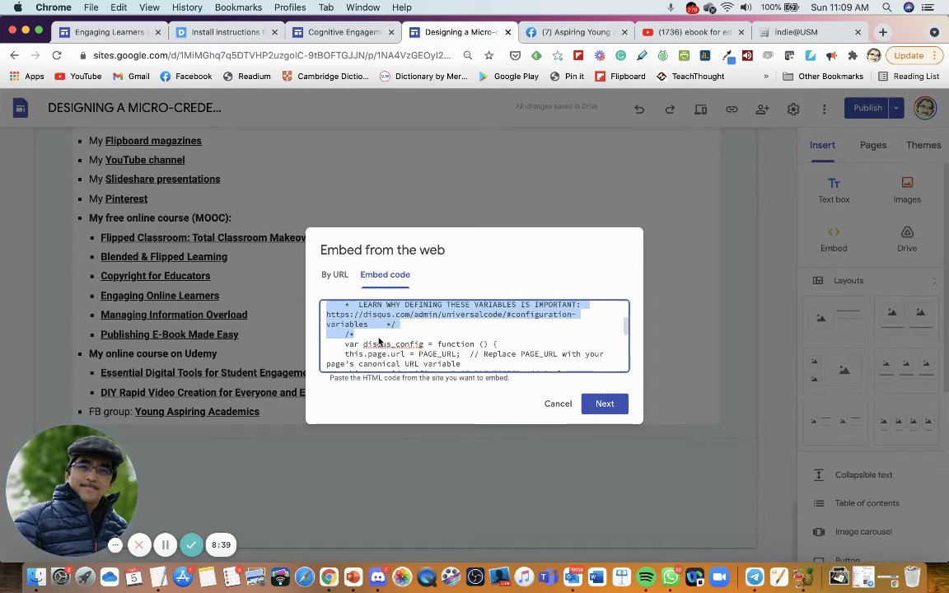
pyautogui.click(379, 341)
pyautogui.scroll(-1, 379, 341)
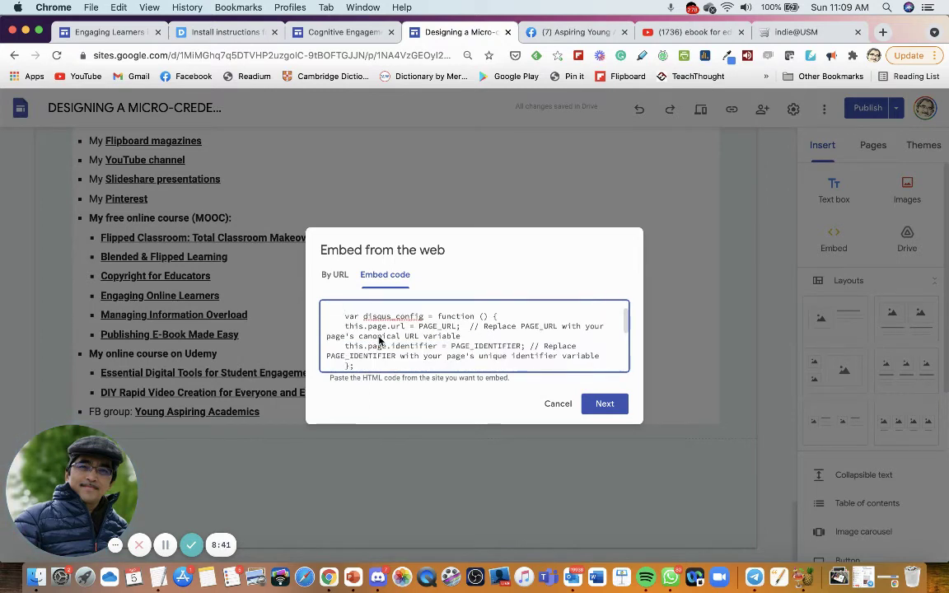
# Step: Delete the closing */ after the disqus_config function and check the rest of the embed code
pyautogui.scroll(-2, 462, 350)
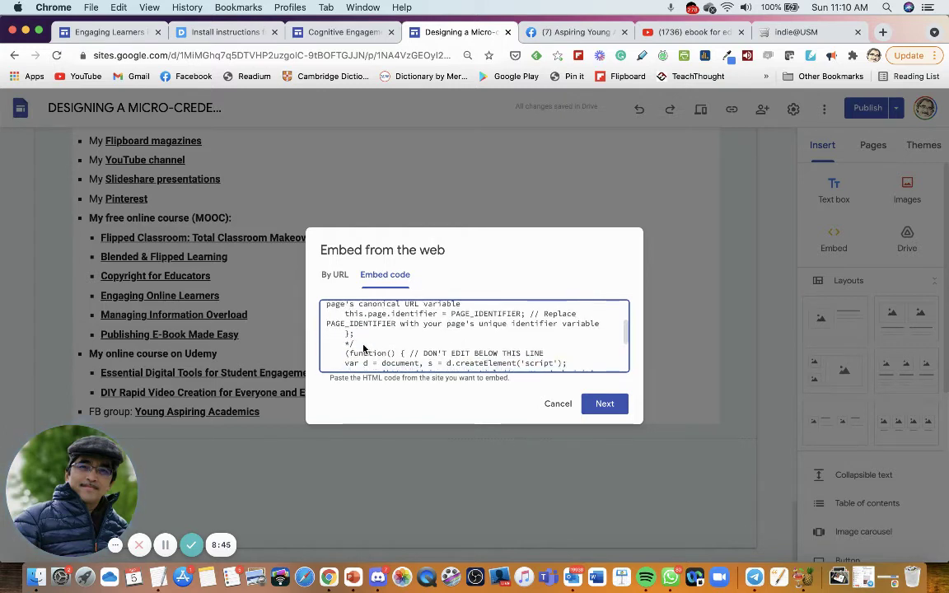
pyautogui.moveTo(355, 345); pyautogui.dragTo(345, 346)
pyautogui.scroll(-3, 388, 347)
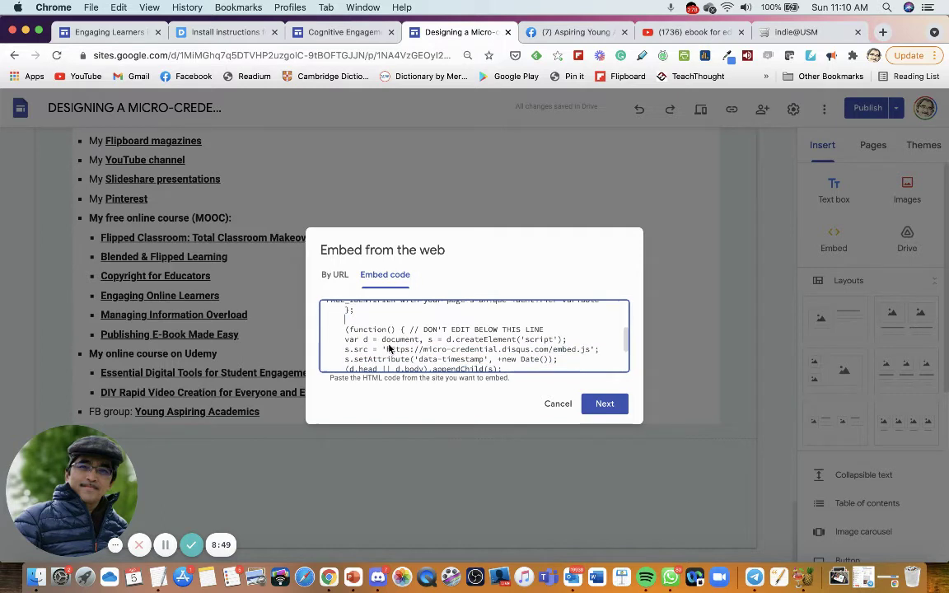
pyautogui.scroll(-2, 413, 350)
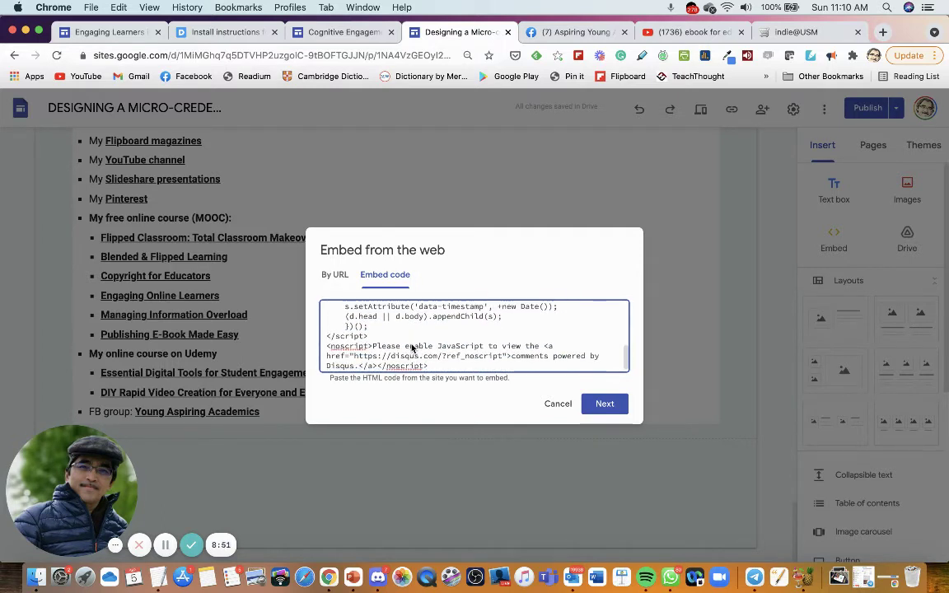
pyautogui.scroll(10, 413, 349)
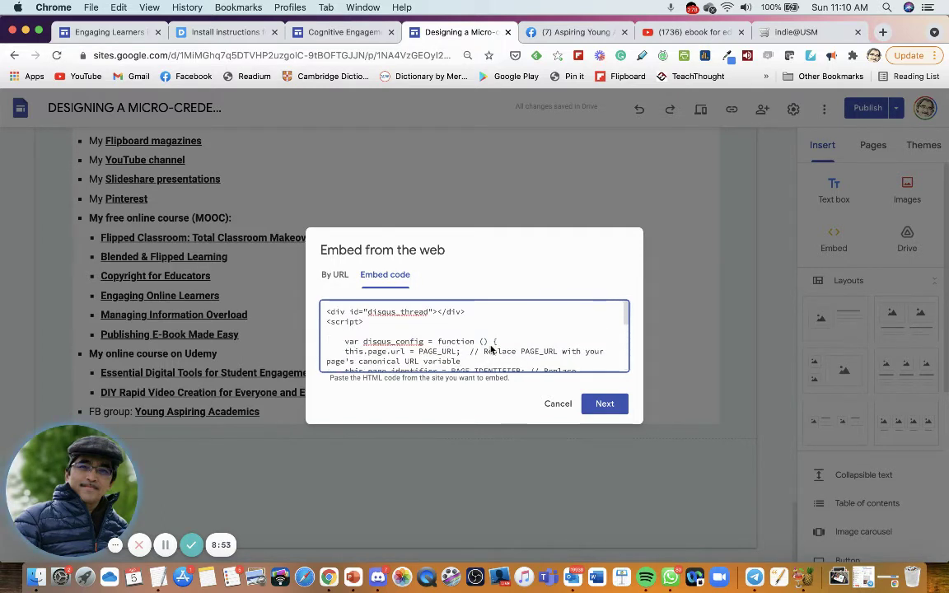
# Step: Select the PAGE_URL placeholder in the code, then switch to TextEdit and copy the designingamicro-credentialprog/home link from the Untitled 10 note
pyautogui.scroll(-2, 414, 346)
pyautogui.moveTo(420, 334); pyautogui.dragTo(454, 338)
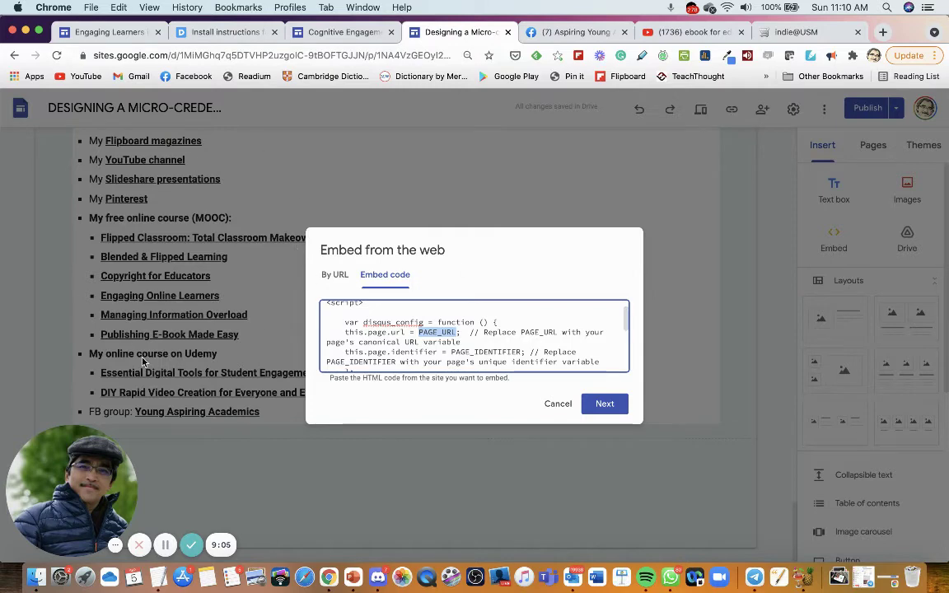
pyautogui.click(158, 580)
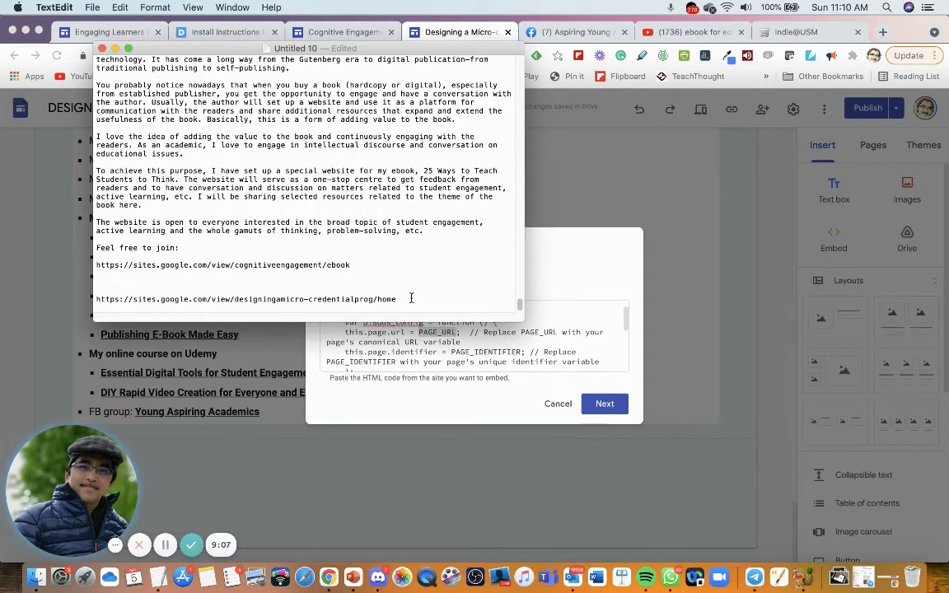
pyautogui.moveTo(397, 299); pyautogui.dragTo(90, 300)
pyautogui.press('super+c')
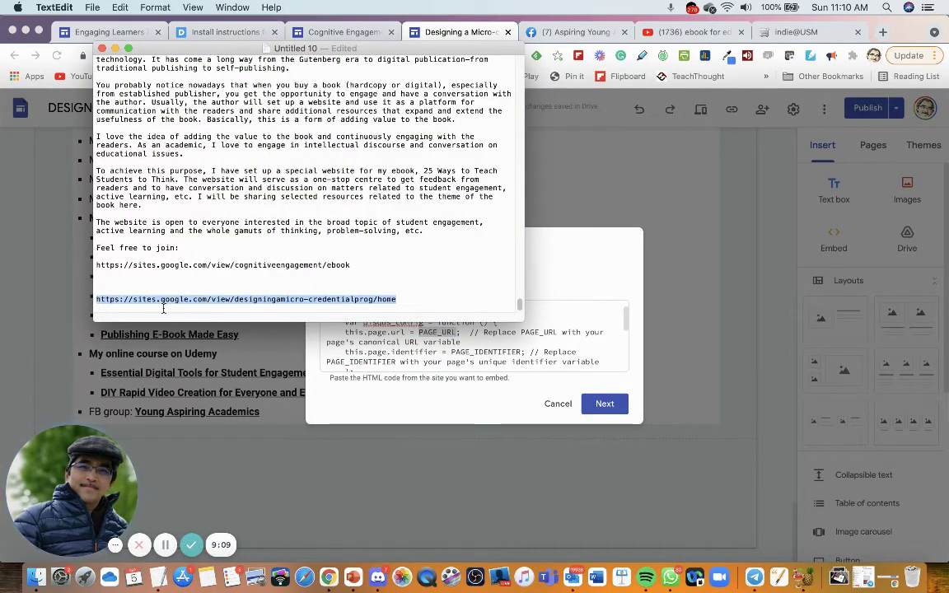
pyautogui.click(375, 320)
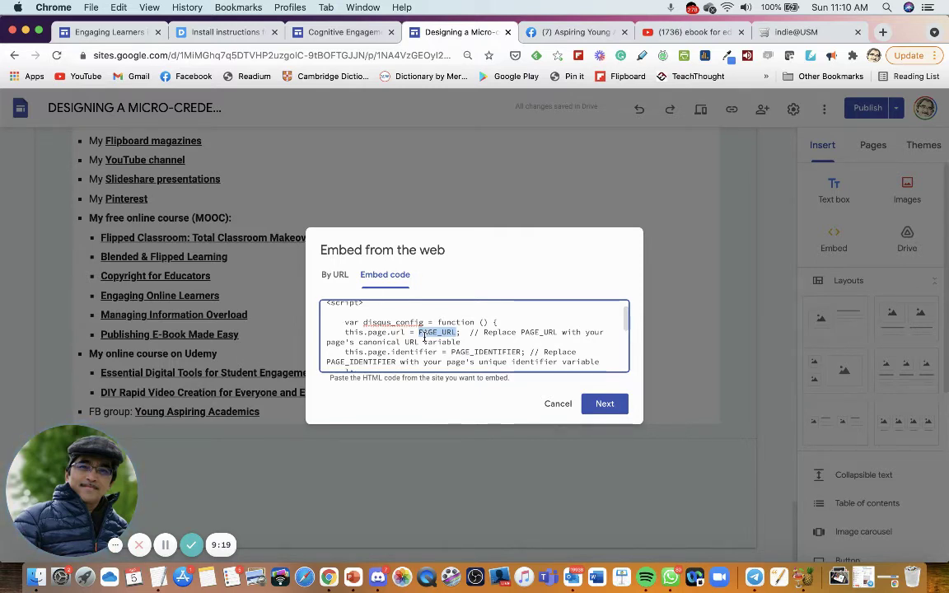
pyautogui.write("'")
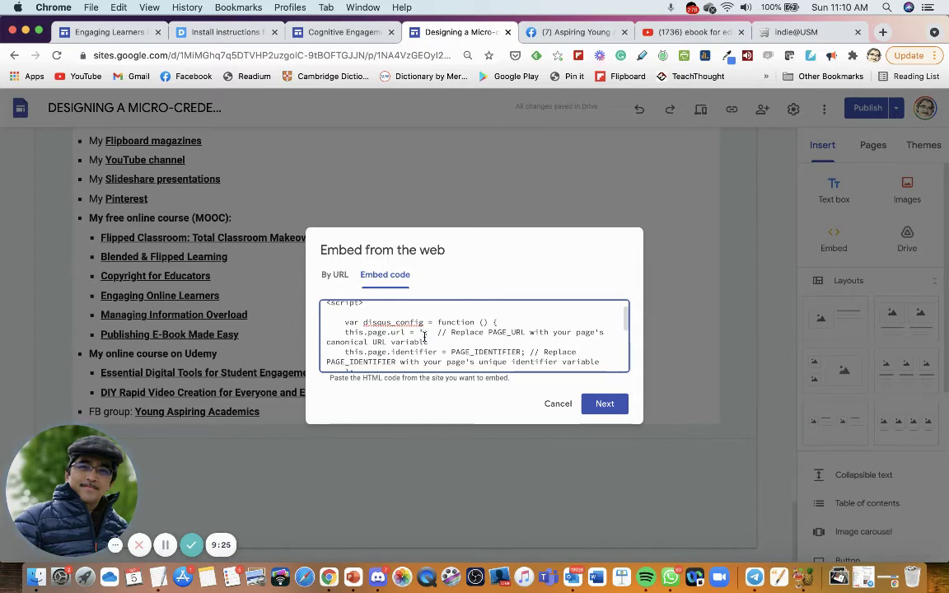
pyautogui.press('super+v')
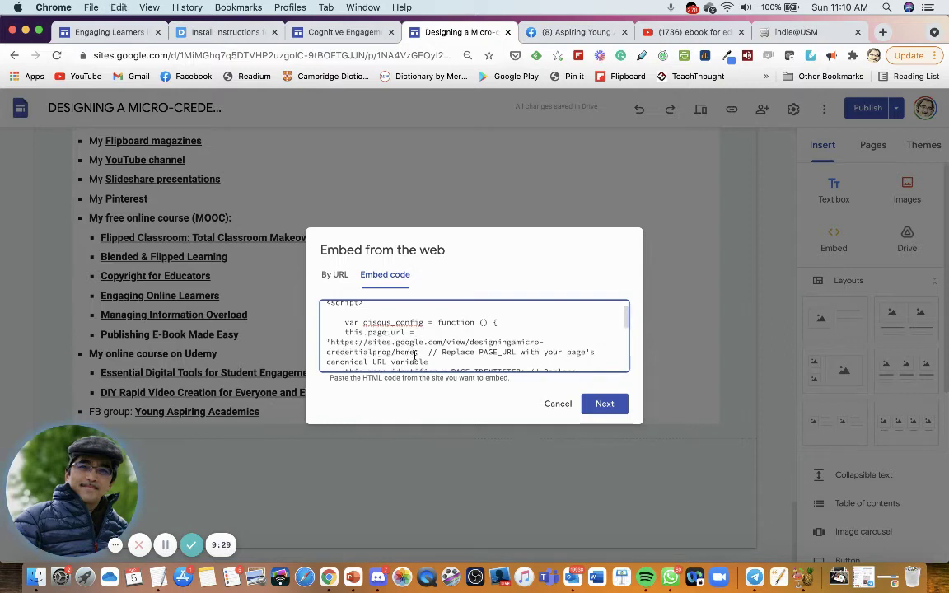
pyautogui.write("';")
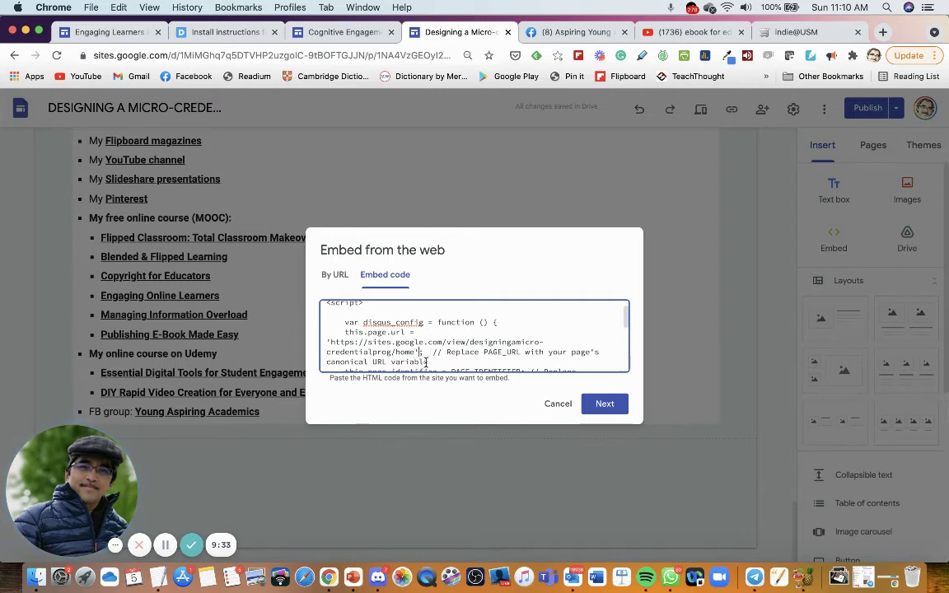
pyautogui.click(325, 343)
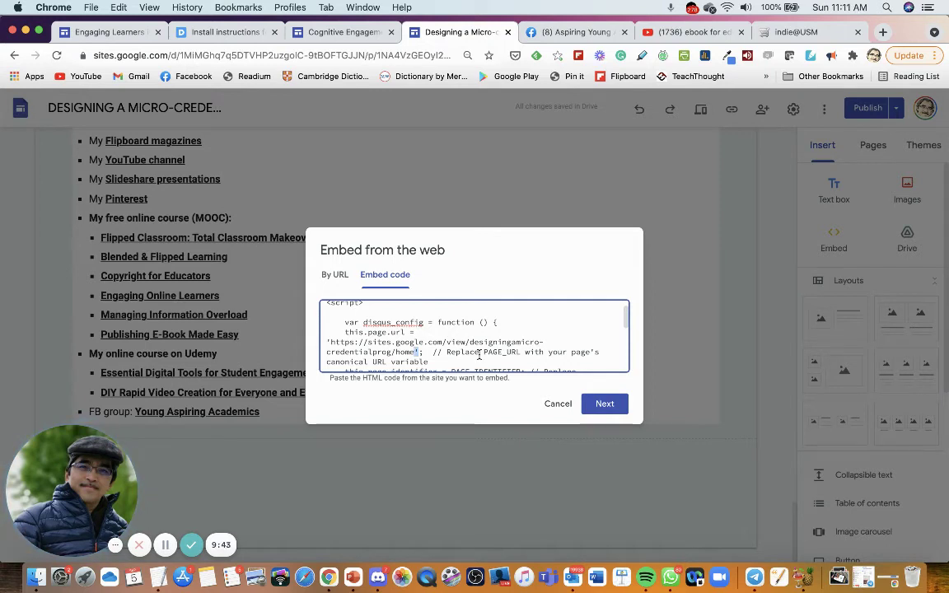
# Step: Replace the PAGE_IDENTIFIER value with the same published home page link, enclosed in single quotes
pyautogui.scroll(-1, 484, 340)
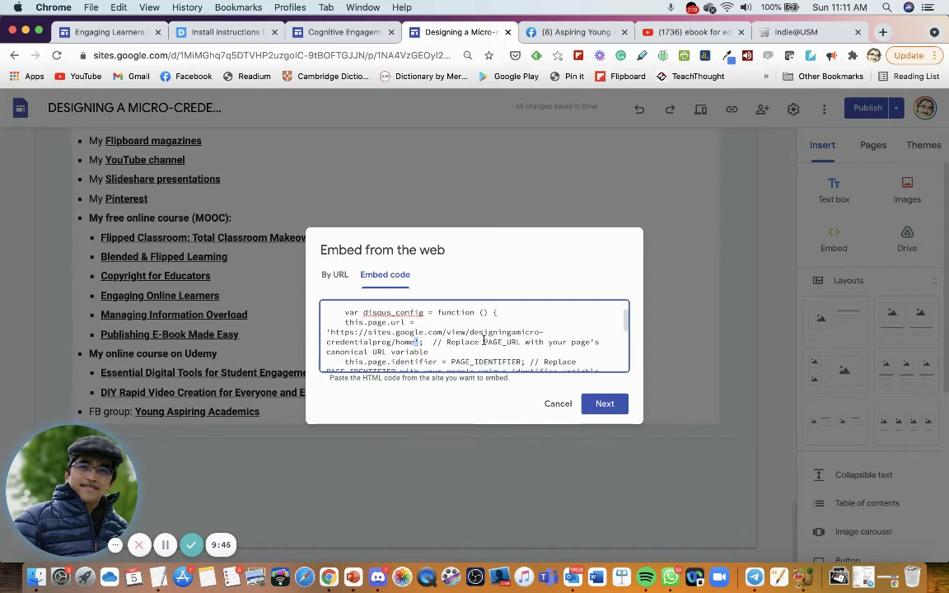
pyautogui.scroll(-3, 484, 340)
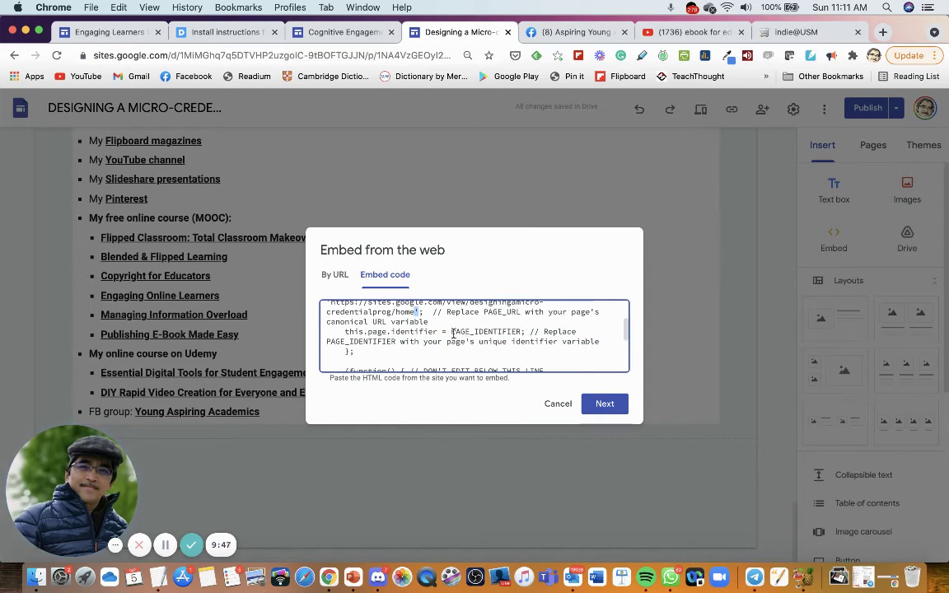
pyautogui.moveTo(451, 331); pyautogui.dragTo(519, 332)
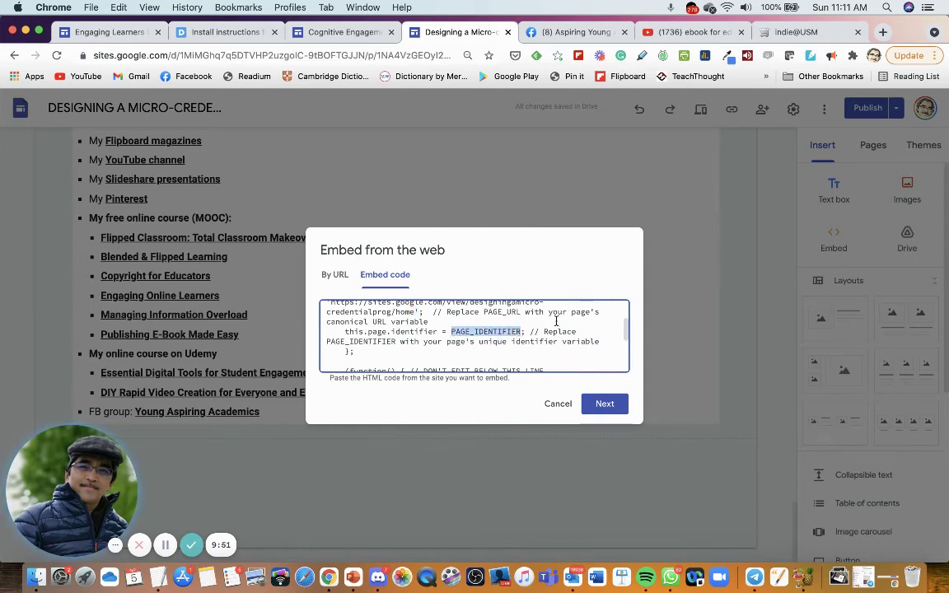
pyautogui.write("'; // Replace")
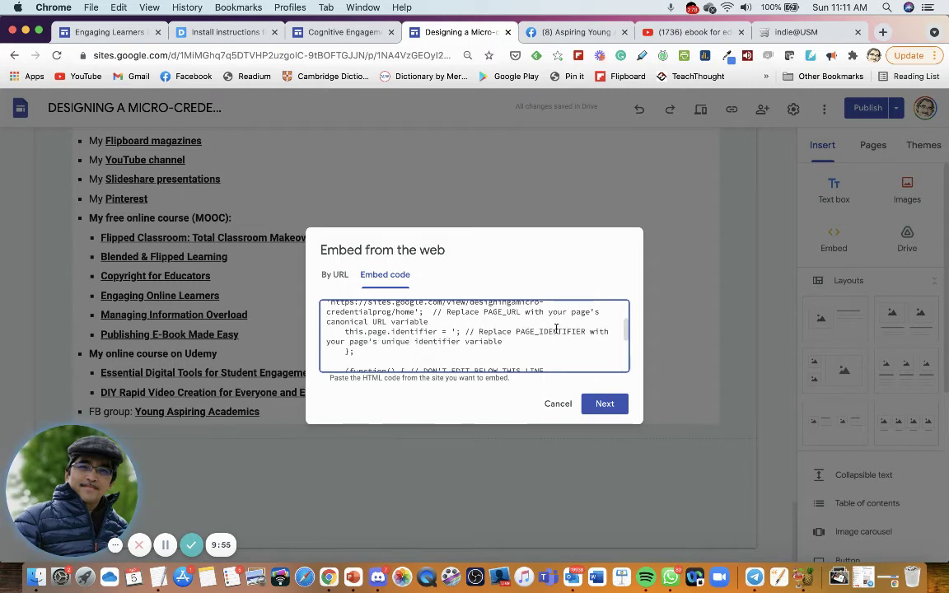
pyautogui.press('super+v')
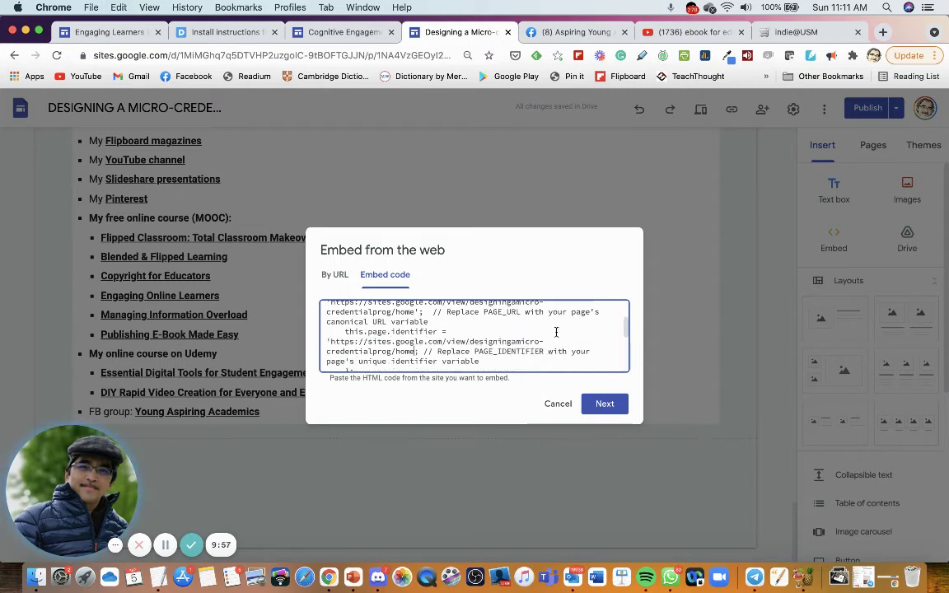
pyautogui.write("'")
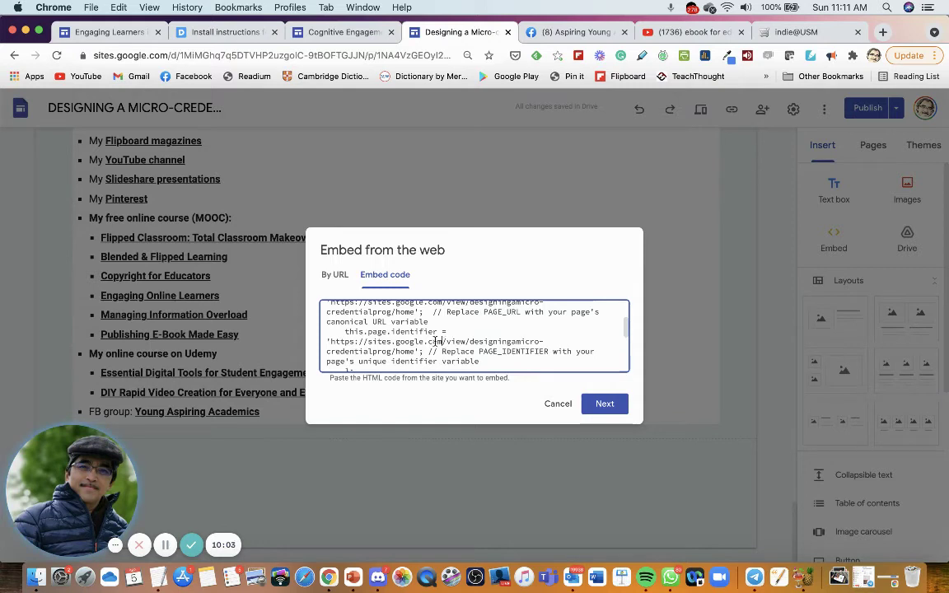
pyautogui.moveTo(443, 342); pyautogui.dragTo(334, 342)
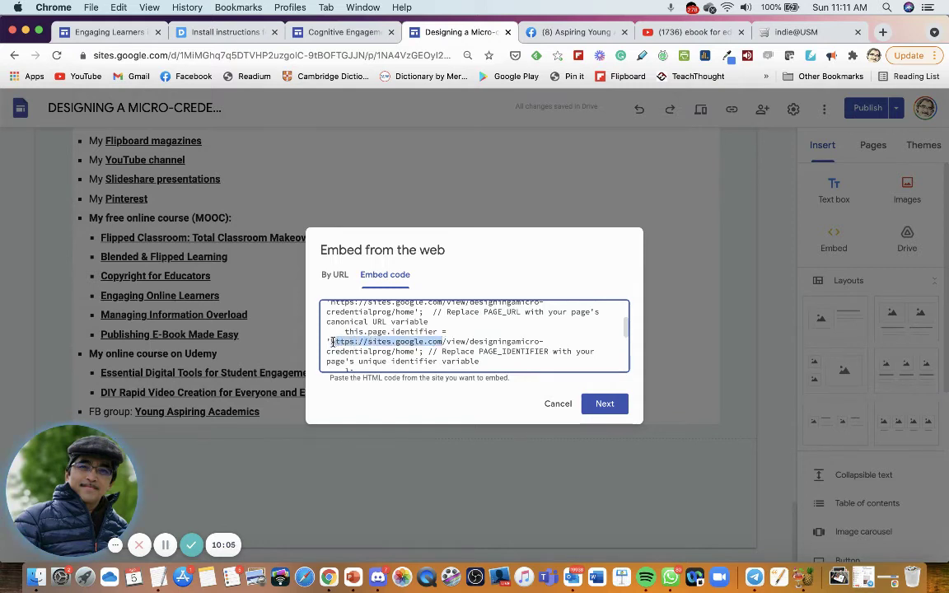
pyautogui.moveTo(439, 341); pyautogui.dragTo(445, 341)
pyautogui.press('BackSpace')
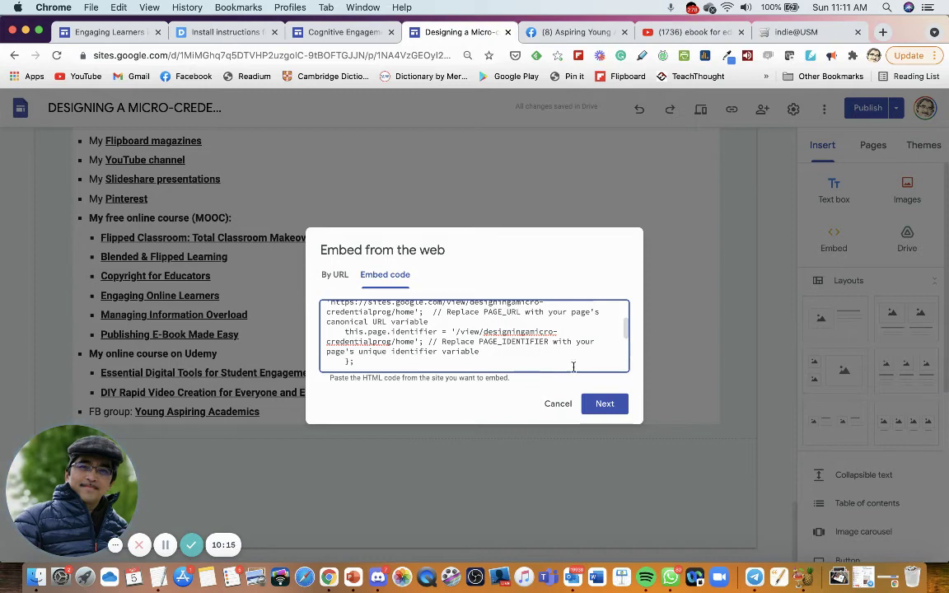
# Step: Insert the Disqus comment embed at the end of the page and widen it to the full content width
pyautogui.click(608, 405)
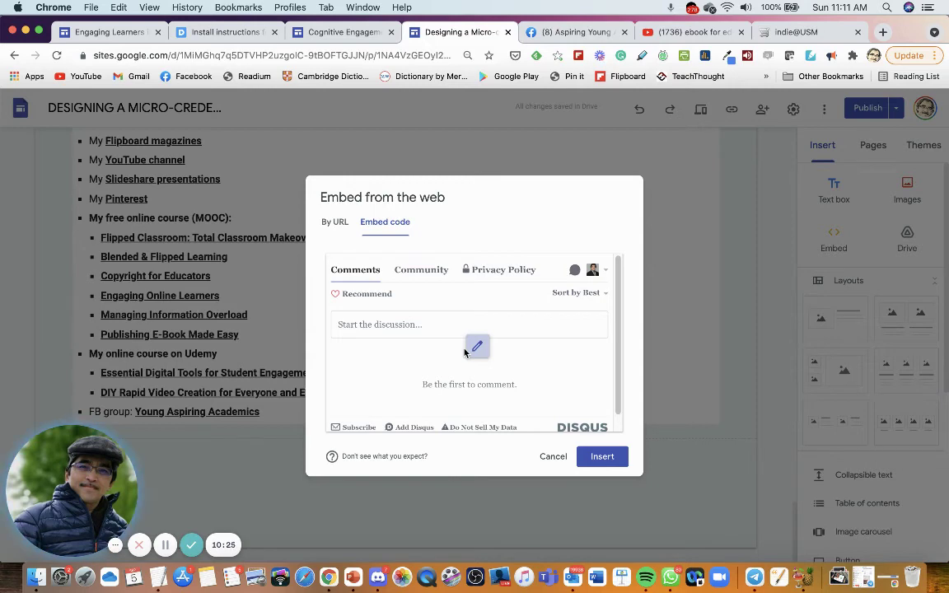
pyautogui.click(601, 458)
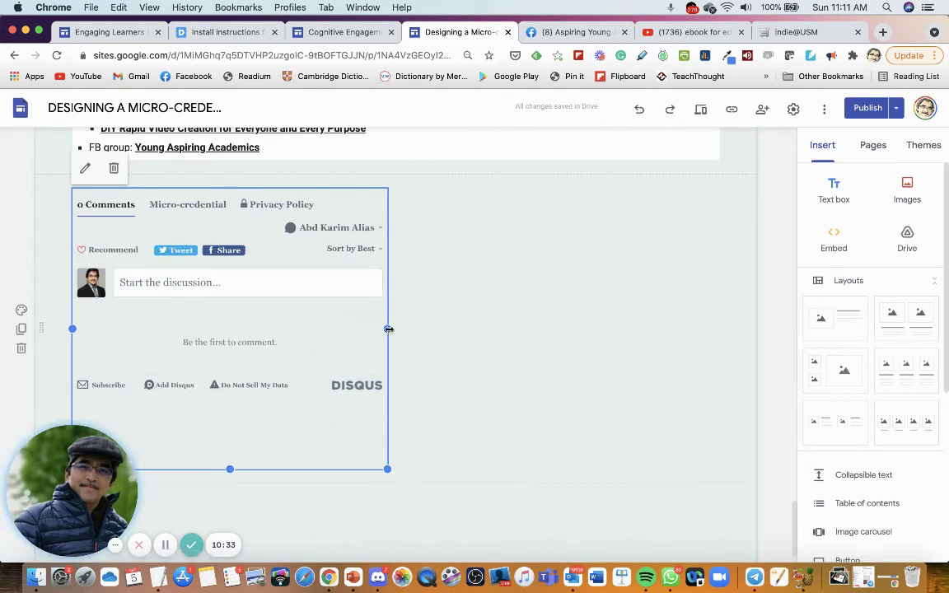
pyautogui.moveTo(388, 329); pyautogui.dragTo(714, 350)
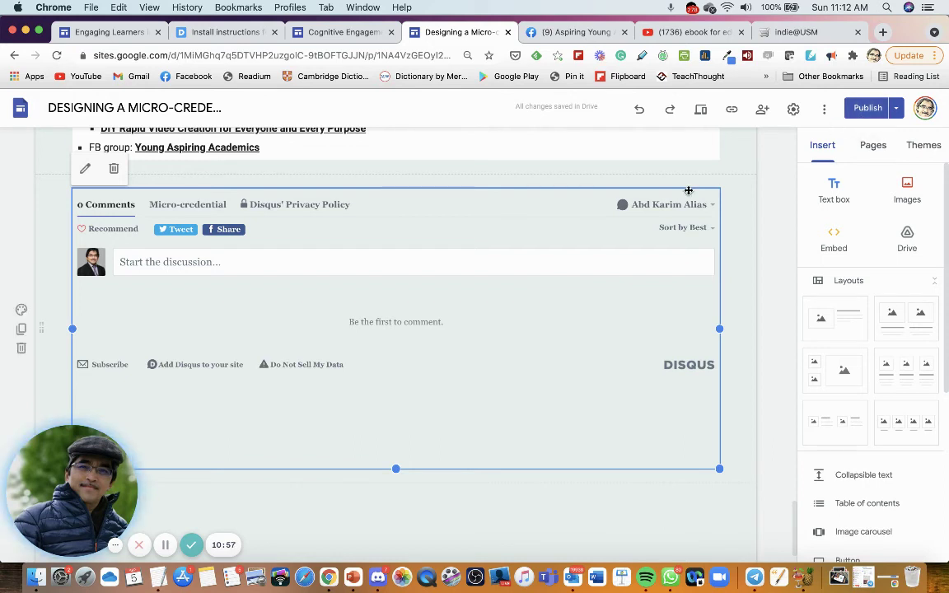
# Step: Publish the updated home page and open the live site to check the Disqus comment section at its end
pyautogui.click(870, 110)
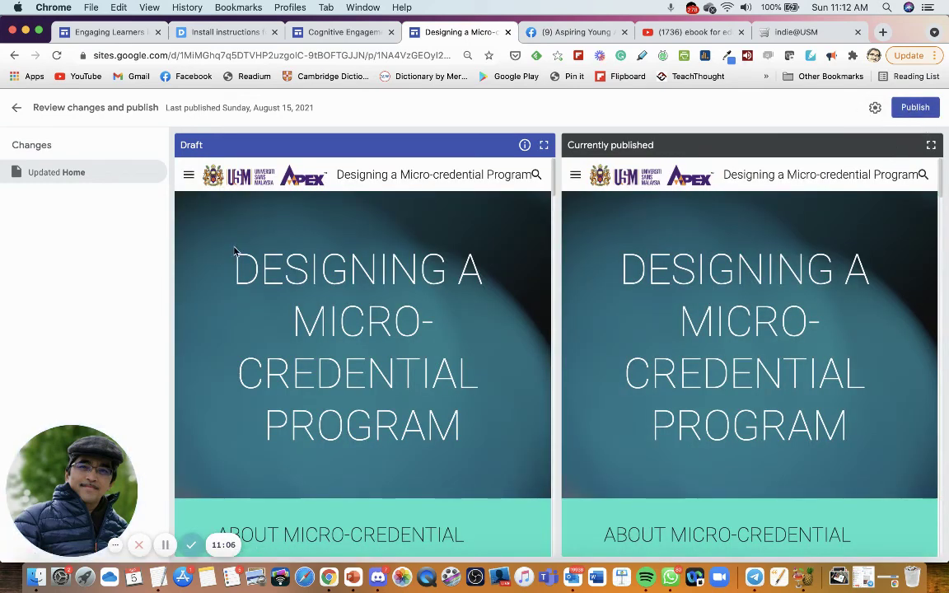
pyautogui.click(916, 108)
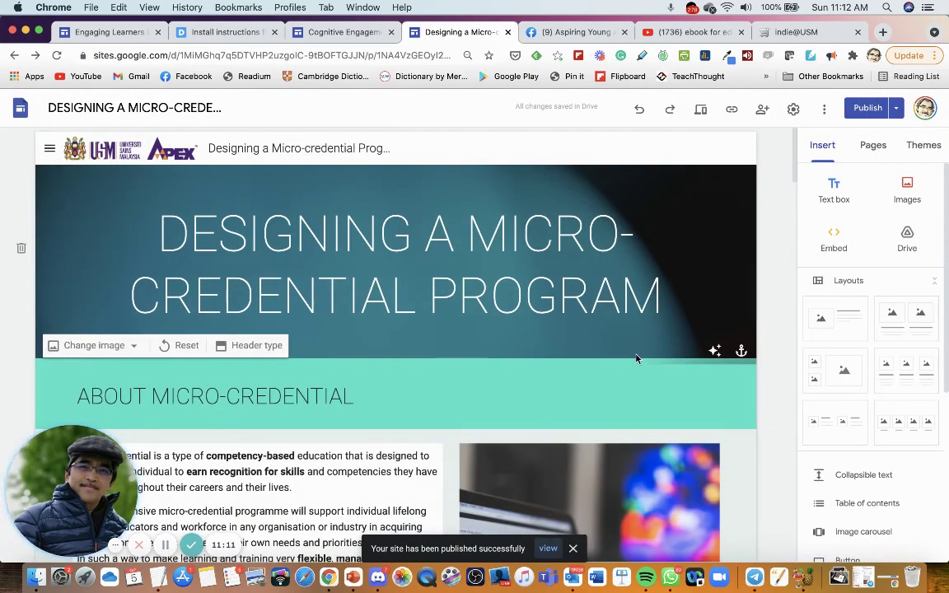
pyautogui.click(549, 549)
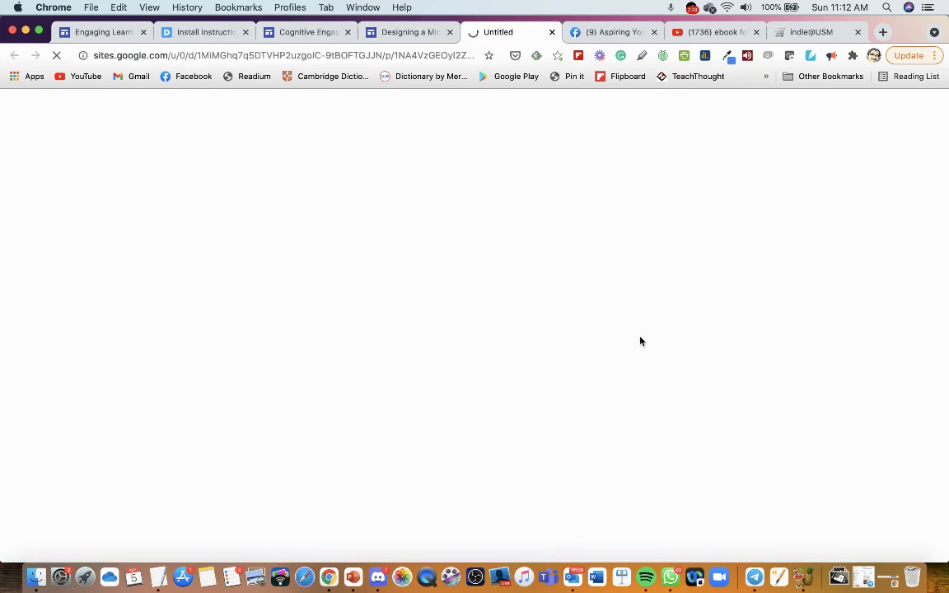
pyautogui.scroll(-5, 711, 323)
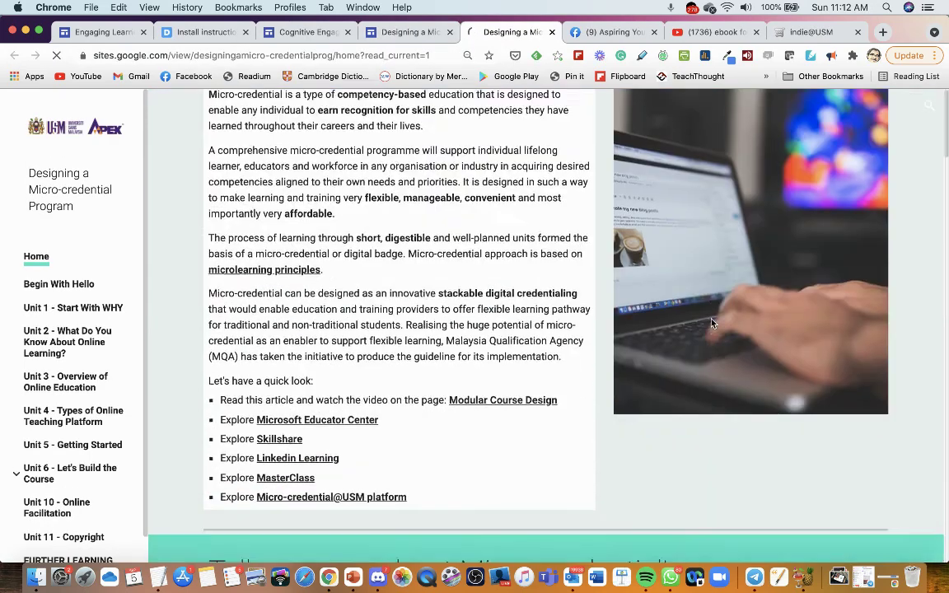
pyautogui.scroll(-8, 712, 323)
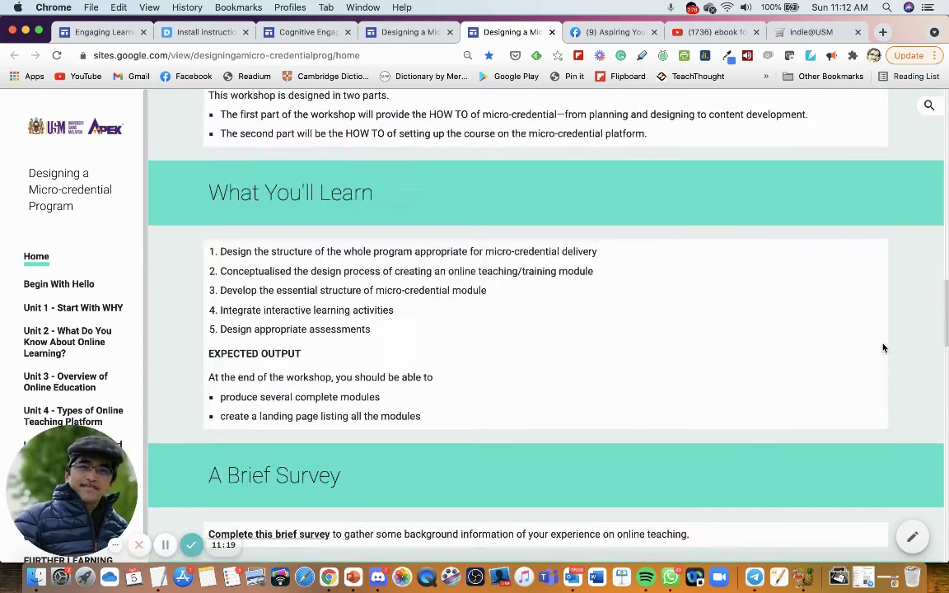
pyautogui.scroll(-10, 873, 350)
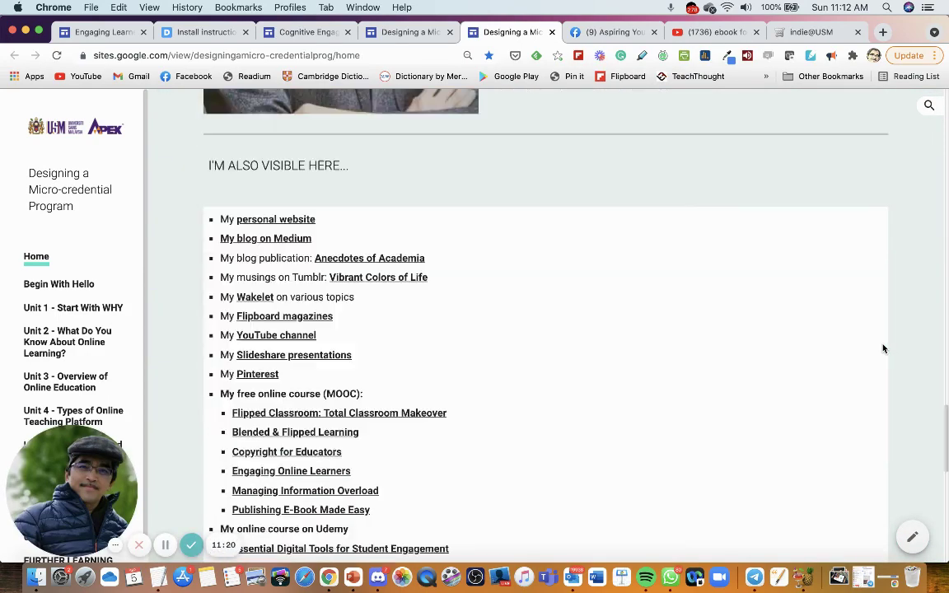
pyautogui.scroll(-6, 883, 348)
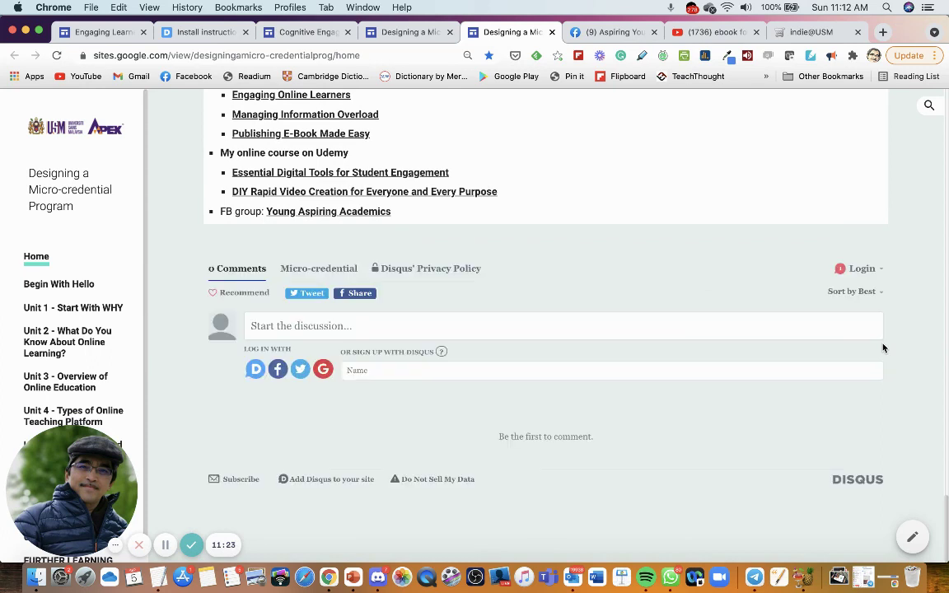